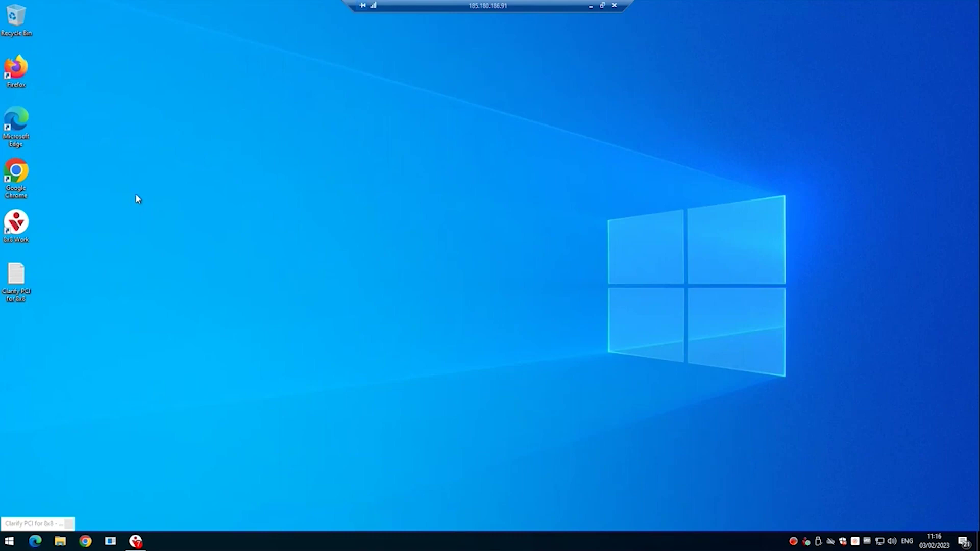
# Step: Open 8x8 in Microsoft Edge and review the call recording settings of the first user in the Admin Console
pyautogui.doubleClick(24, 127)
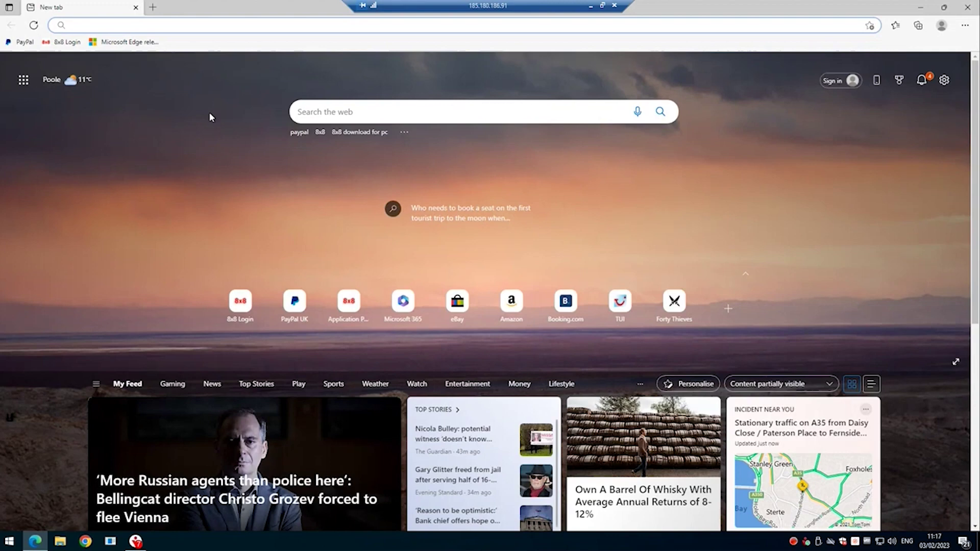
pyautogui.click(66, 42)
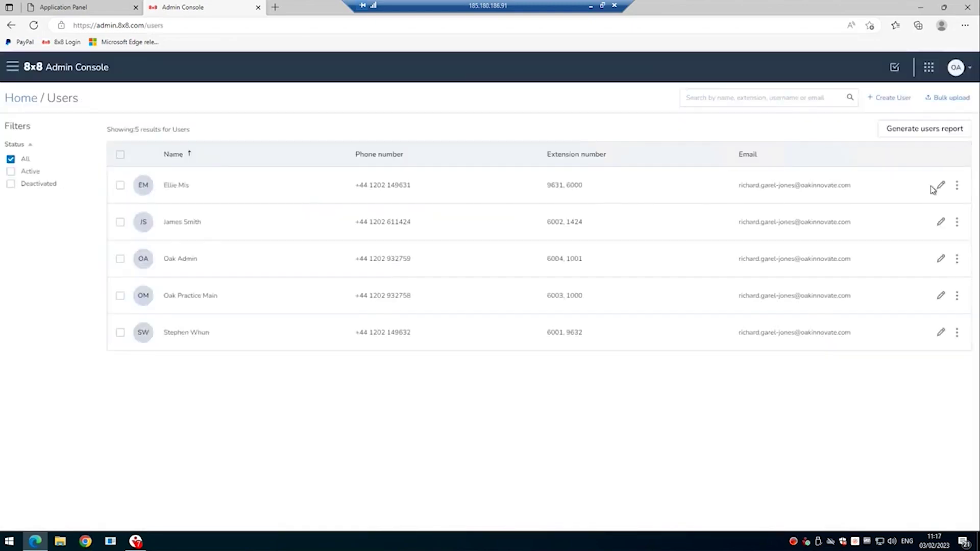
pyautogui.click(942, 185)
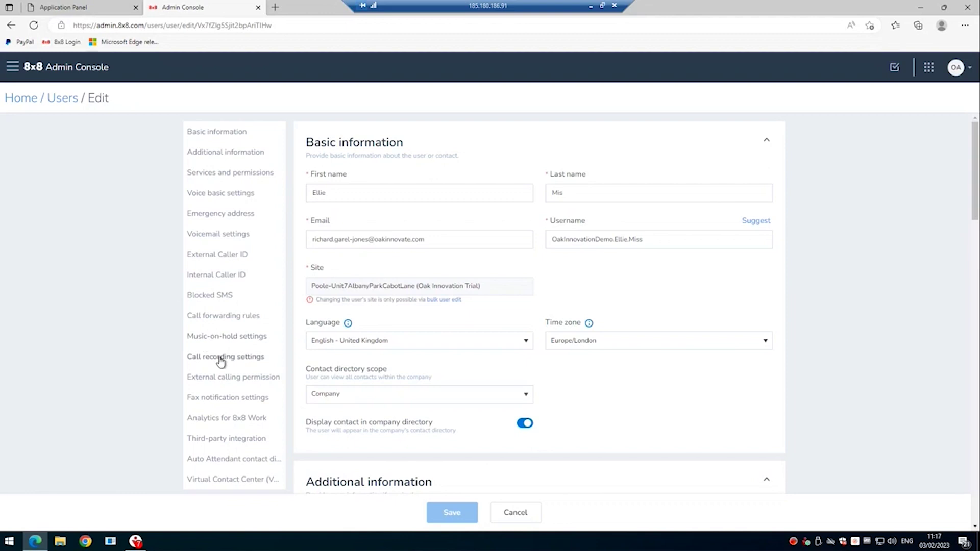
pyautogui.click(220, 360)
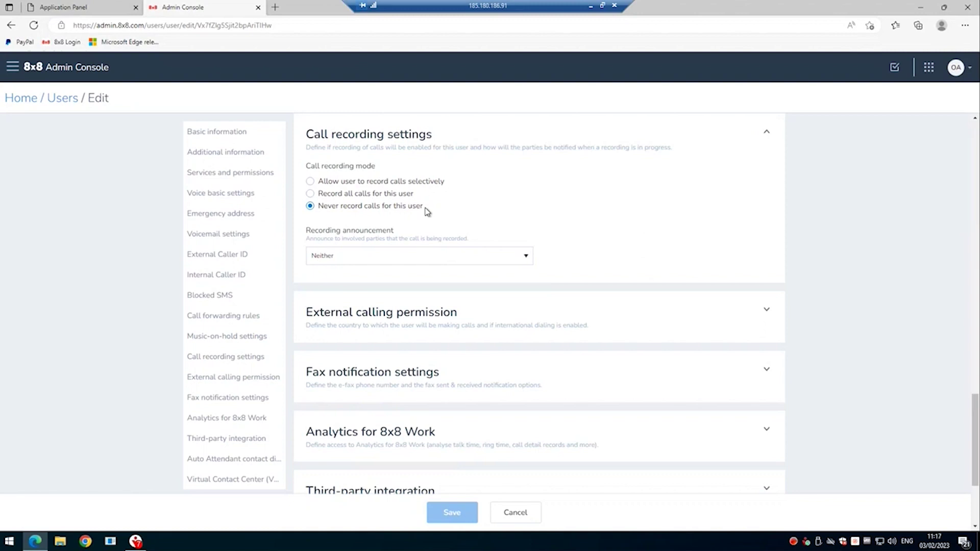
pyautogui.click(27, 98)
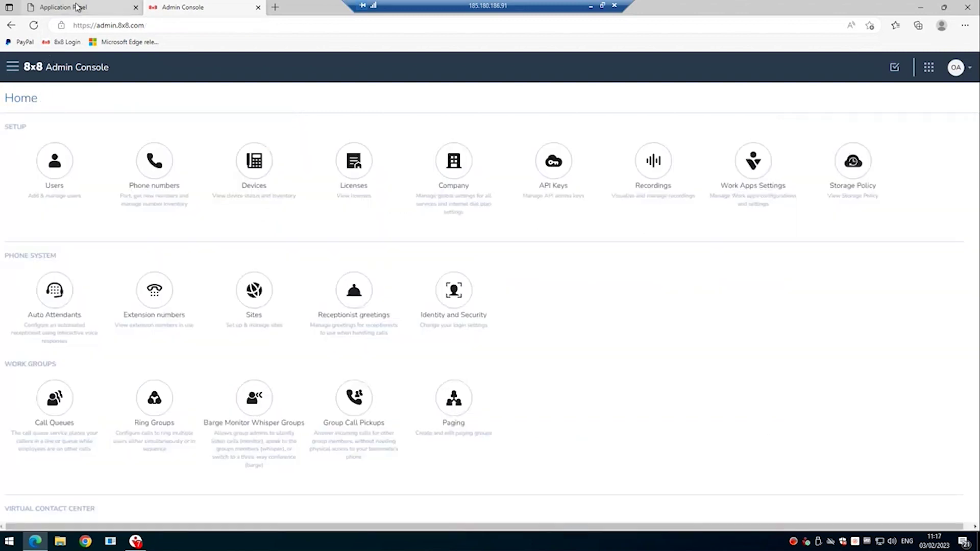
# Step: Open Configuration Manager for Contact Center and dismiss the Historical Reports notice with Do not show again enabled
pyautogui.click(78, 7)
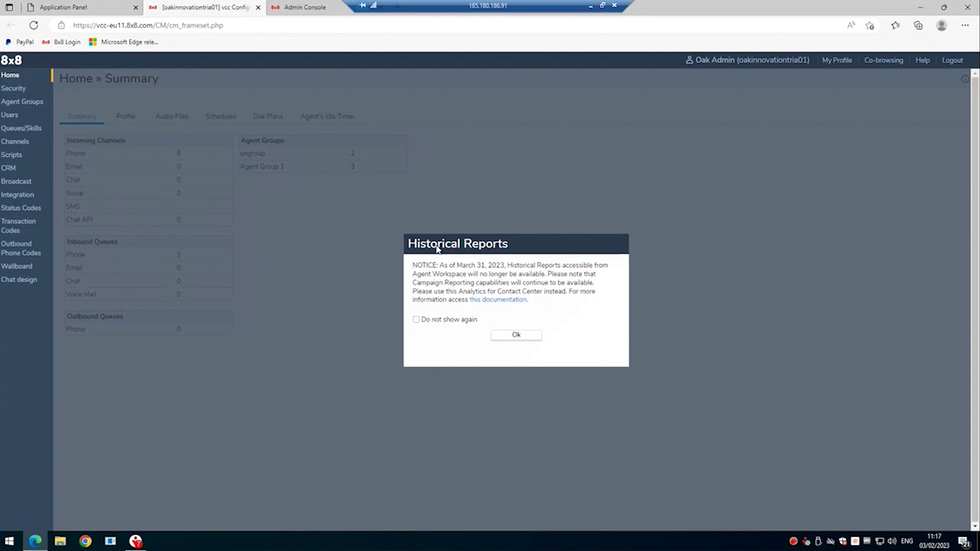
pyautogui.click(448, 320)
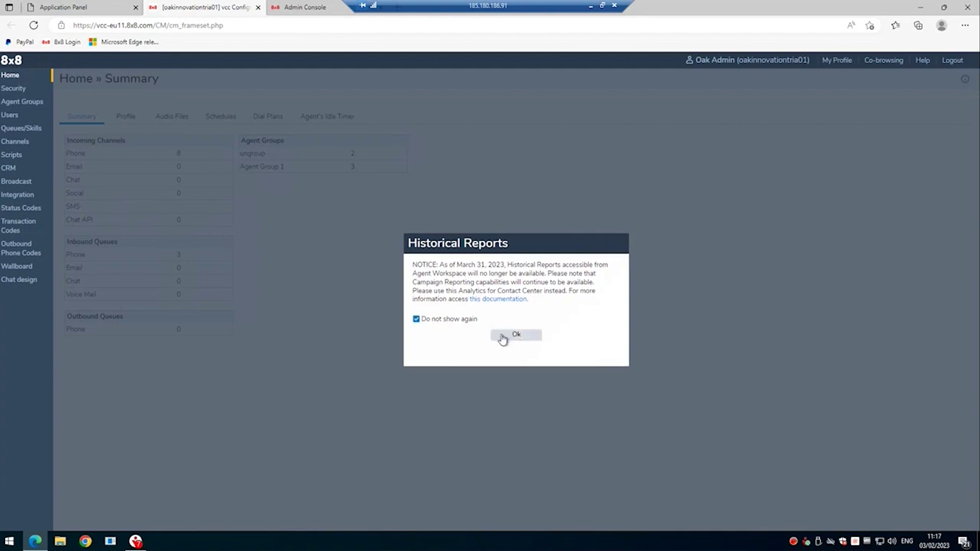
pyautogui.click(505, 334)
# Step: Review the automatic call recording and agent recording controls in the phone settings of the Agent Group 1 user with a display name
pyautogui.click(16, 116)
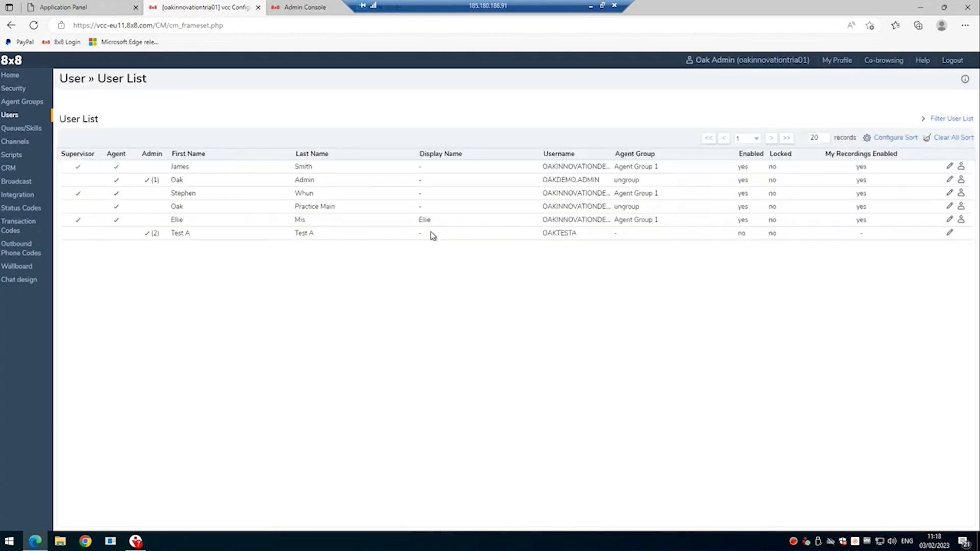
pyautogui.click(949, 219)
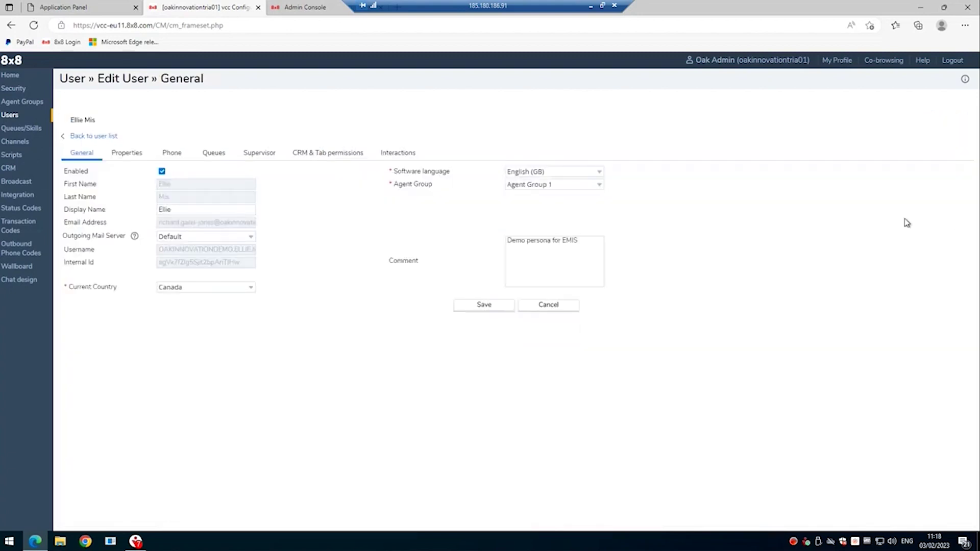
pyautogui.click(166, 157)
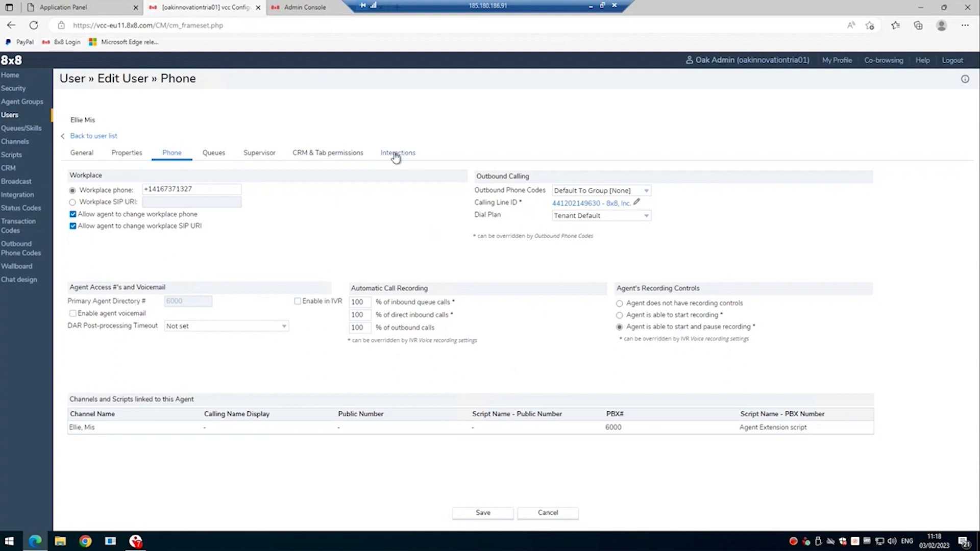
pyautogui.click(11, 77)
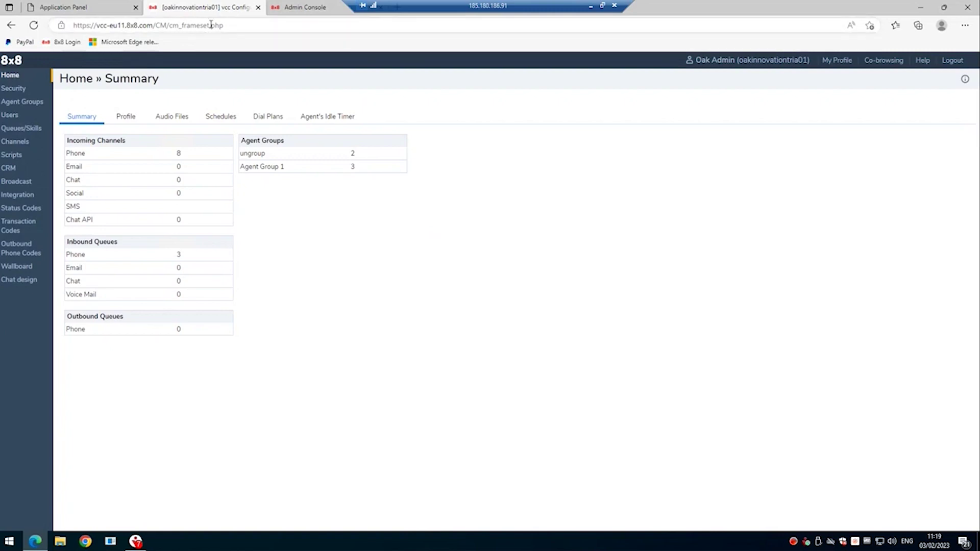
# Step: Close the Configuration Manager page and log the admin account out of the 8x8 Application Panel
pyautogui.click(104, 13)
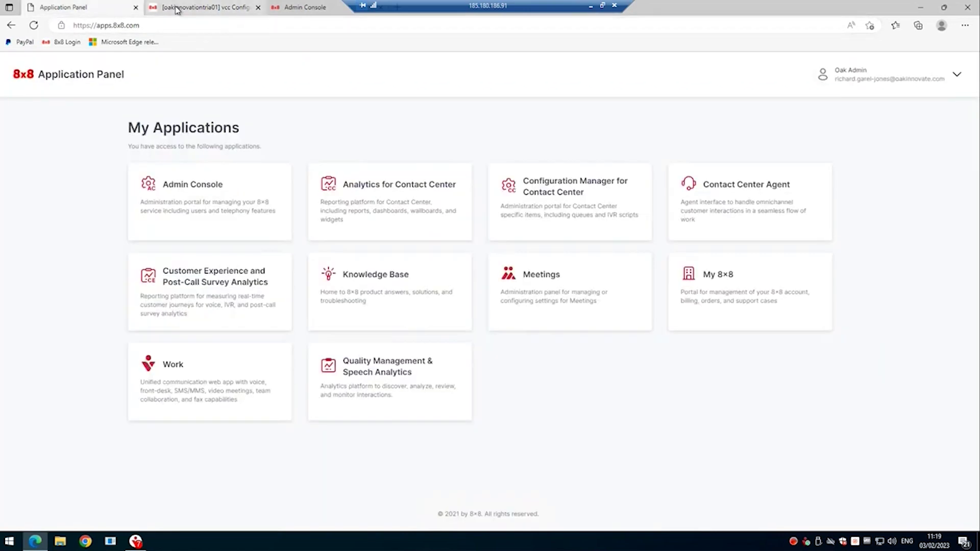
pyautogui.click(168, 8)
pyautogui.click(258, 7)
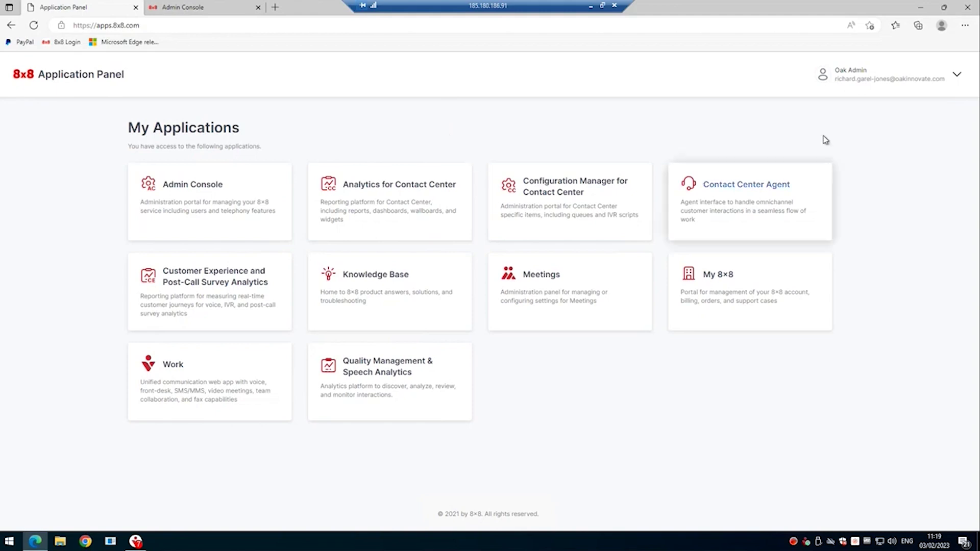
pyautogui.click(889, 77)
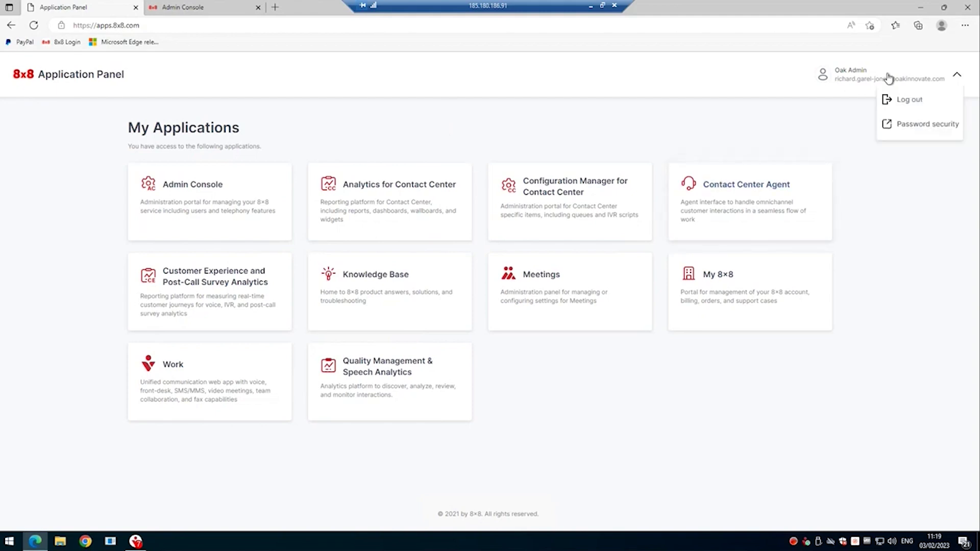
pyautogui.click(905, 102)
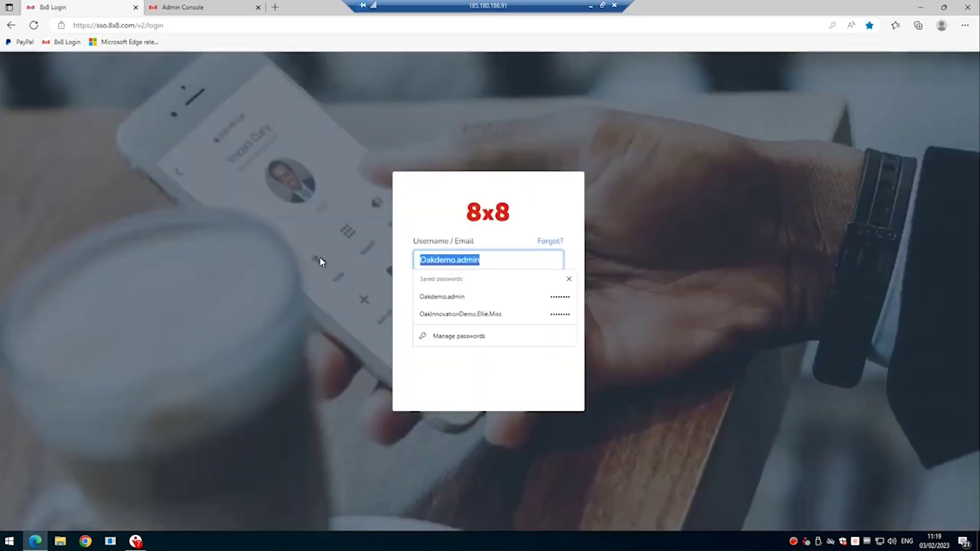
# Step: Log in to 8x8 with the demo agent's saved username and password, and close the leftover Admin Console page
pyautogui.press('BackSpace')
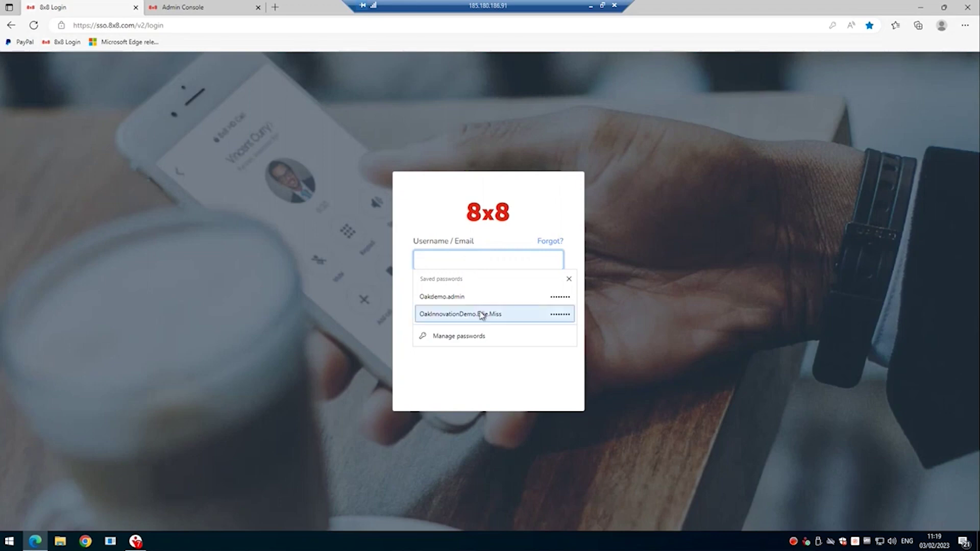
pyautogui.click(459, 314)
pyautogui.click(488, 291)
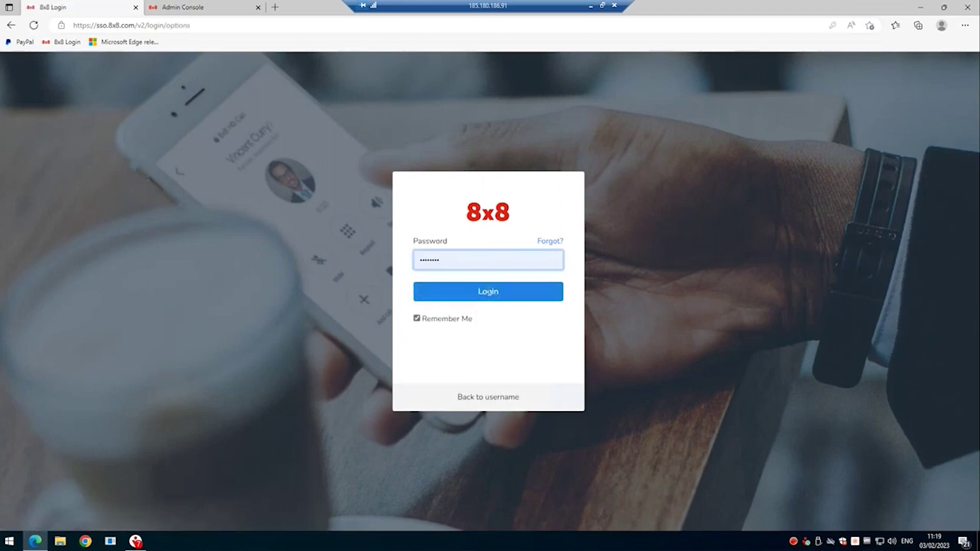
pyautogui.click(489, 297)
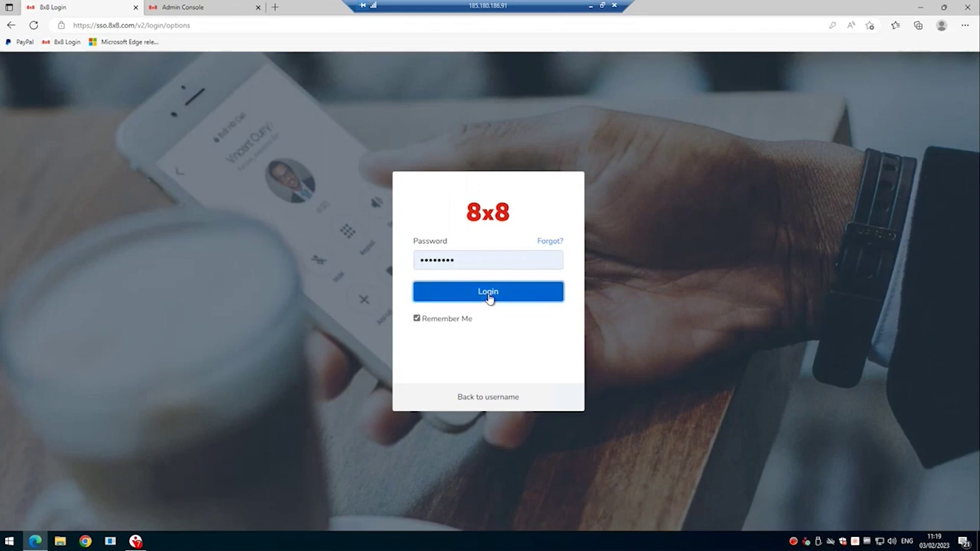
pyautogui.click(258, 8)
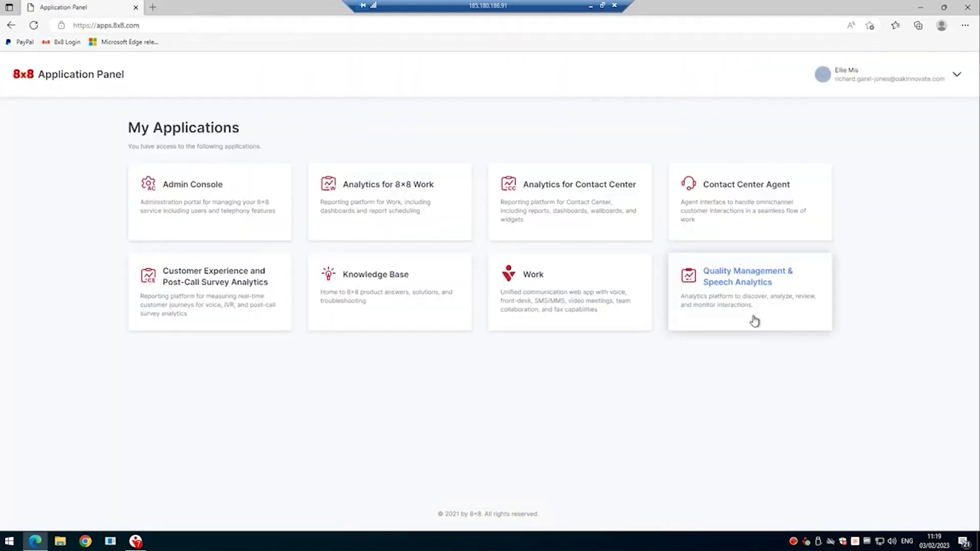
# Step: Check the 8x8 Work softphone, minimise it, and launch Contact Center Agent from the Application Panel
pyautogui.click(808, 543)
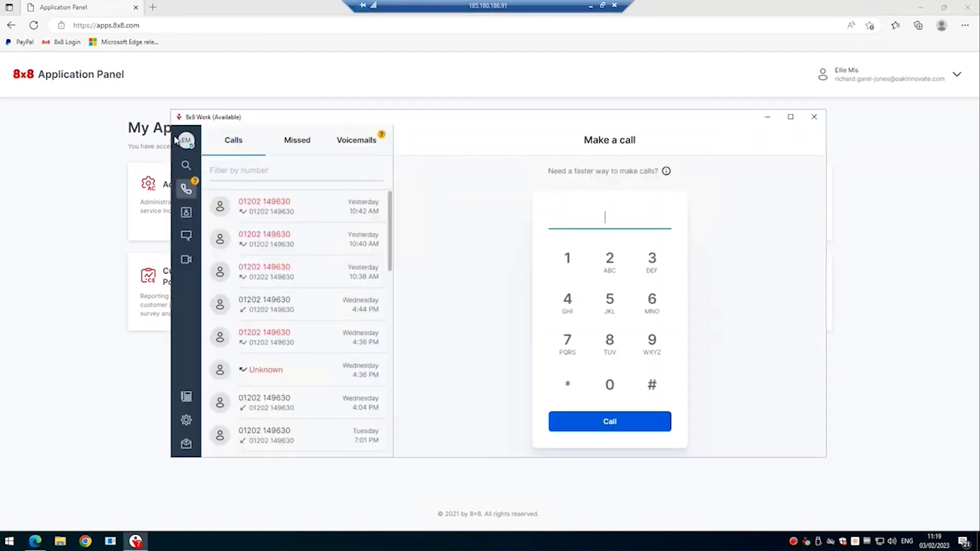
pyautogui.click(766, 118)
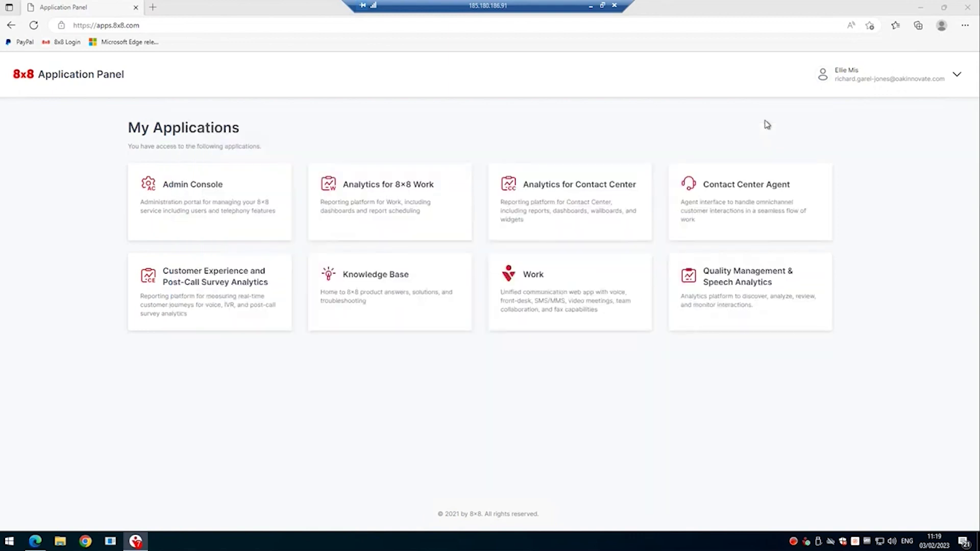
pyautogui.click(745, 189)
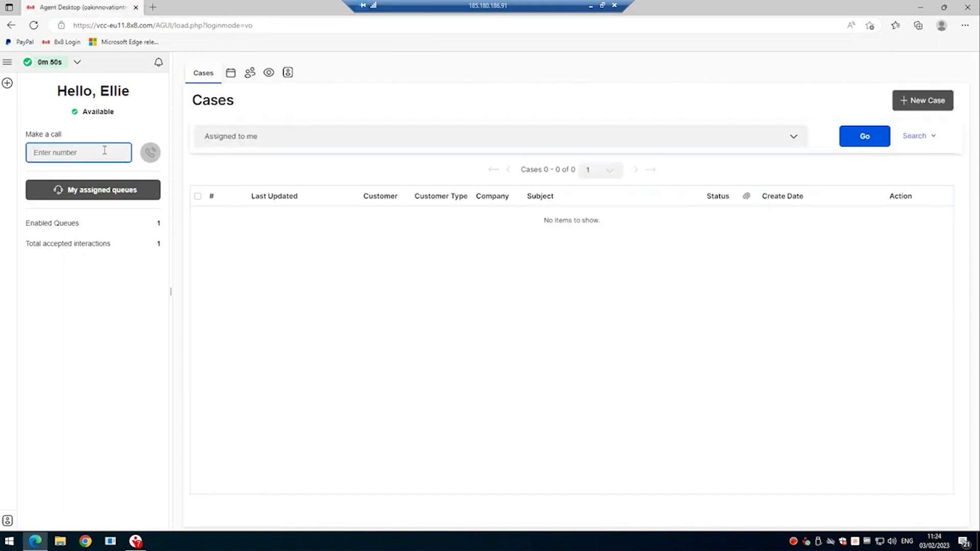
# Step: Place a test call to the mobile number from the agent desktop's call history
pyautogui.write('07')
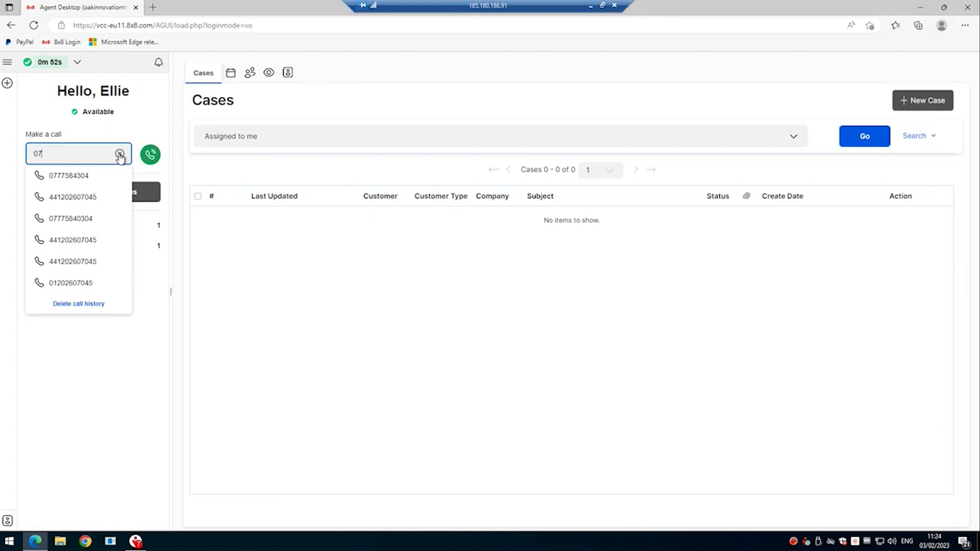
pyautogui.click(78, 218)
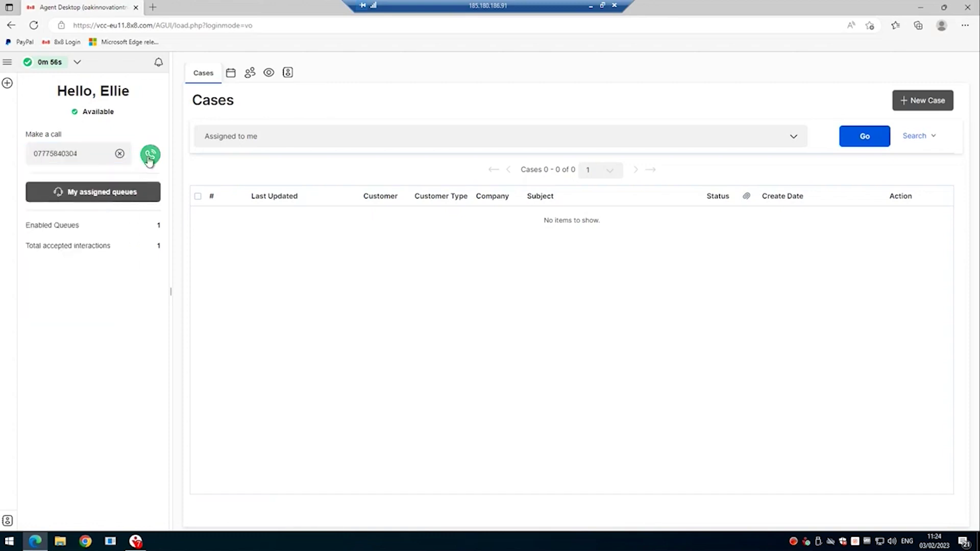
pyautogui.click(150, 156)
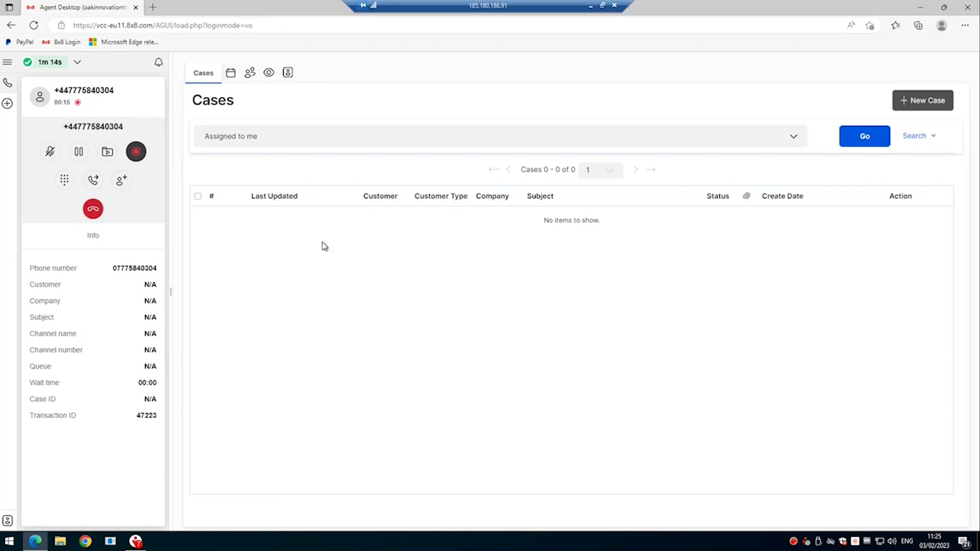
# Step: Try the recording control to stop and resume recording during the active call, and end the call
pyautogui.click(136, 152)
pyautogui.click(136, 153)
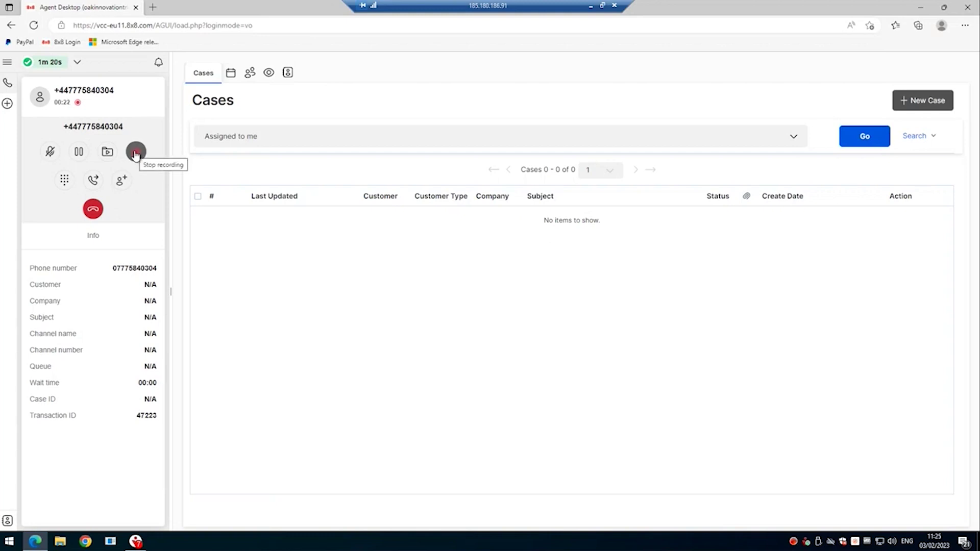
pyautogui.click(137, 152)
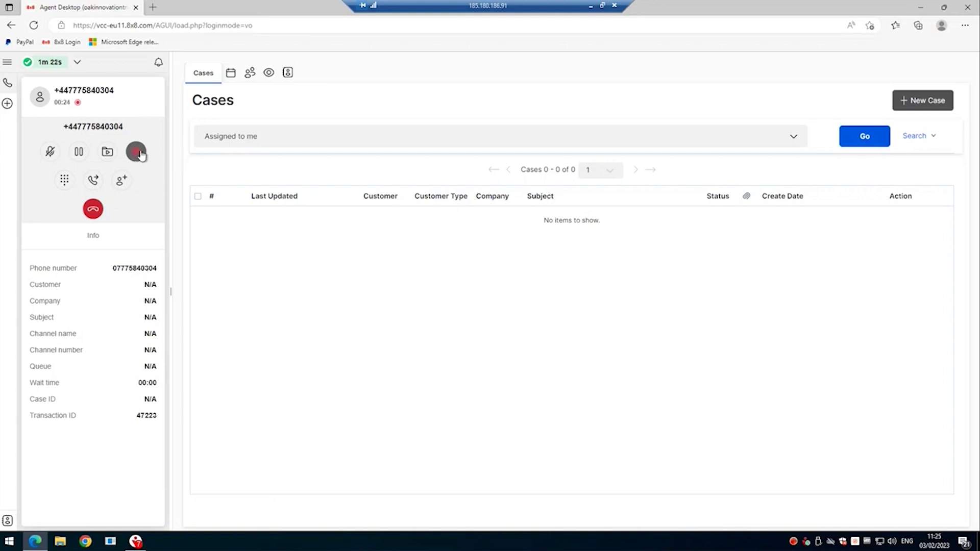
pyautogui.click(93, 210)
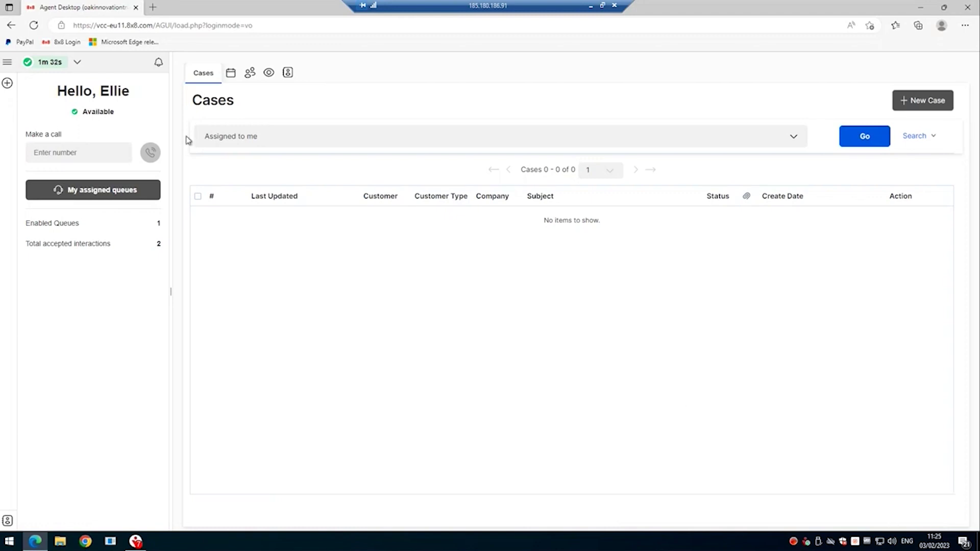
# Step: Open Quality Management & Speech Analytics and select the 19-second interaction recorded today at 11:24 AM
pyautogui.click(62, 45)
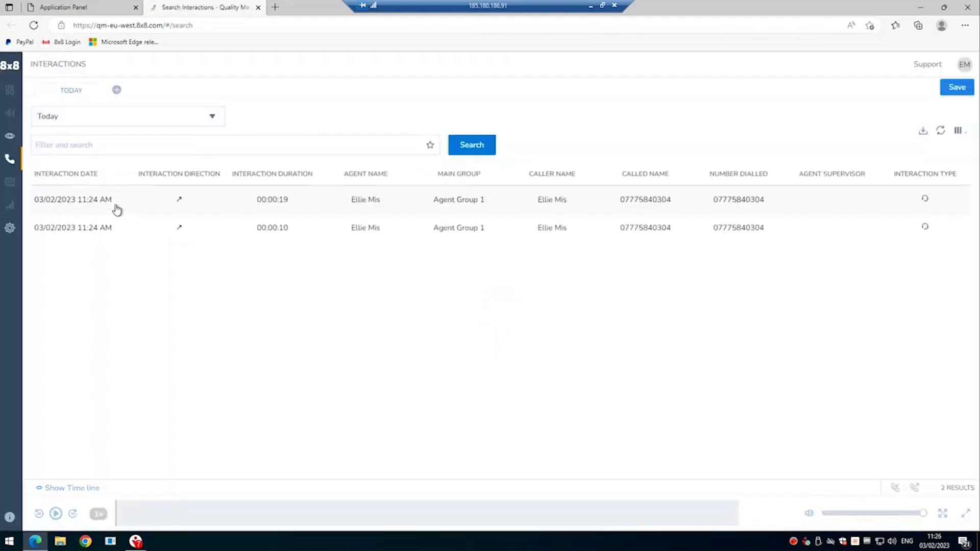
pyautogui.click(88, 203)
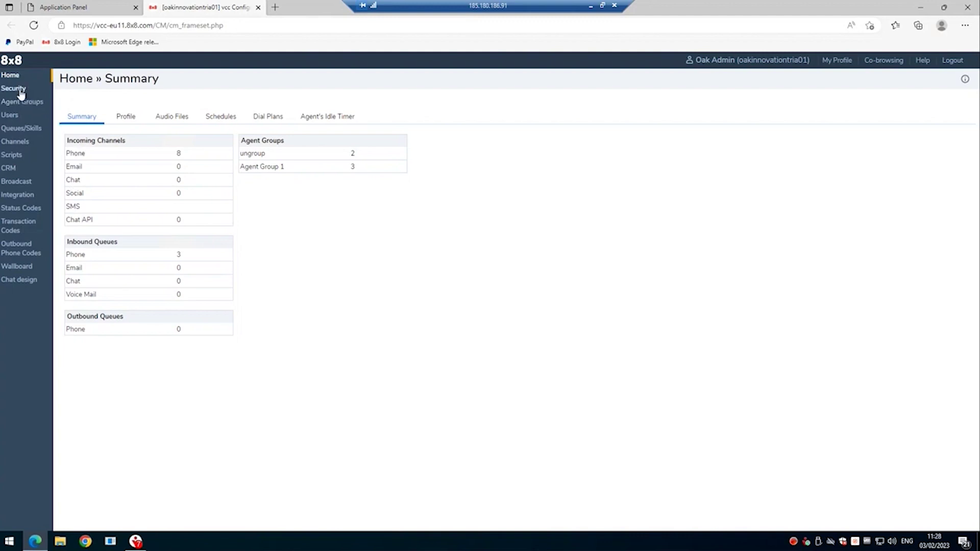
# Step: Locate the Action Request Token in the Configuration Manager integration settings and highlight the cluster name vcc-eu11 in the web address
pyautogui.click(21, 195)
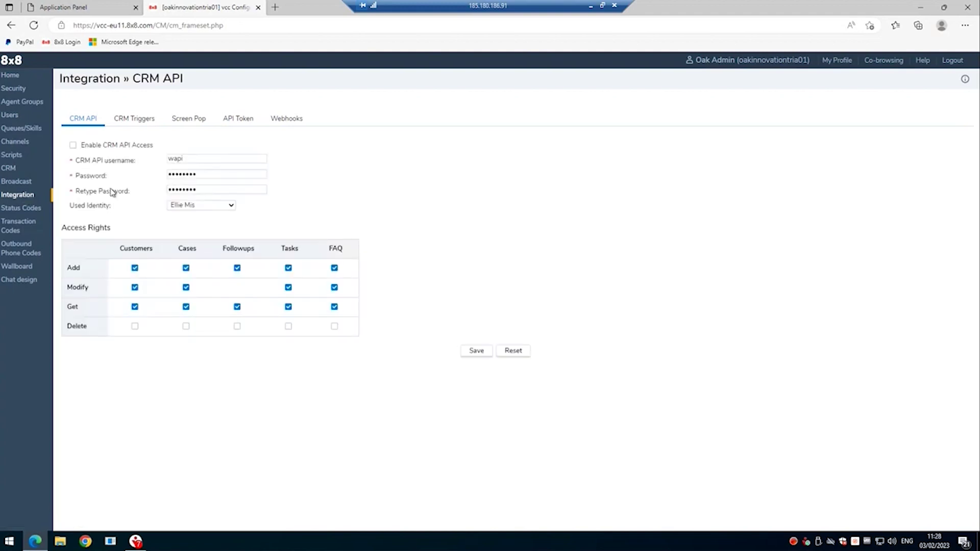
pyautogui.click(242, 122)
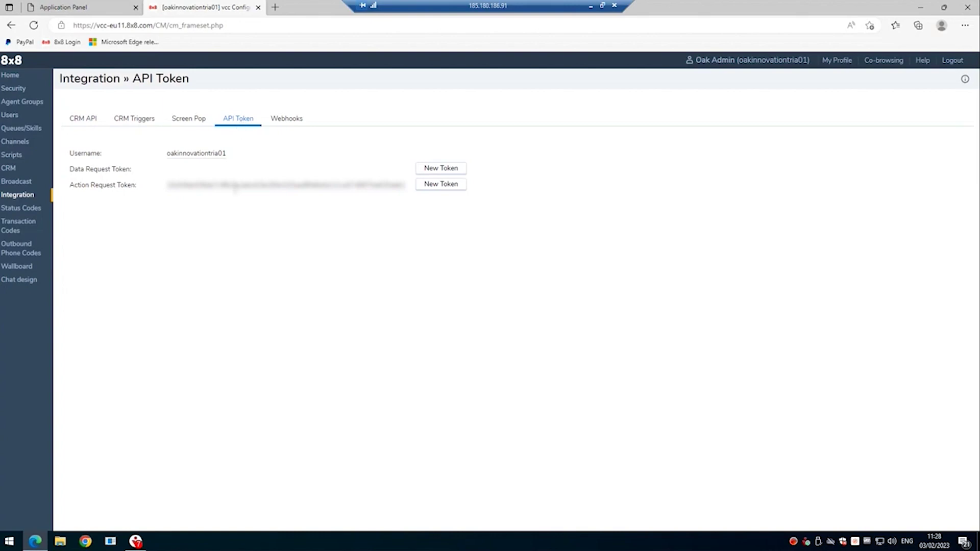
pyautogui.moveTo(174, 185); pyautogui.dragTo(418, 189)
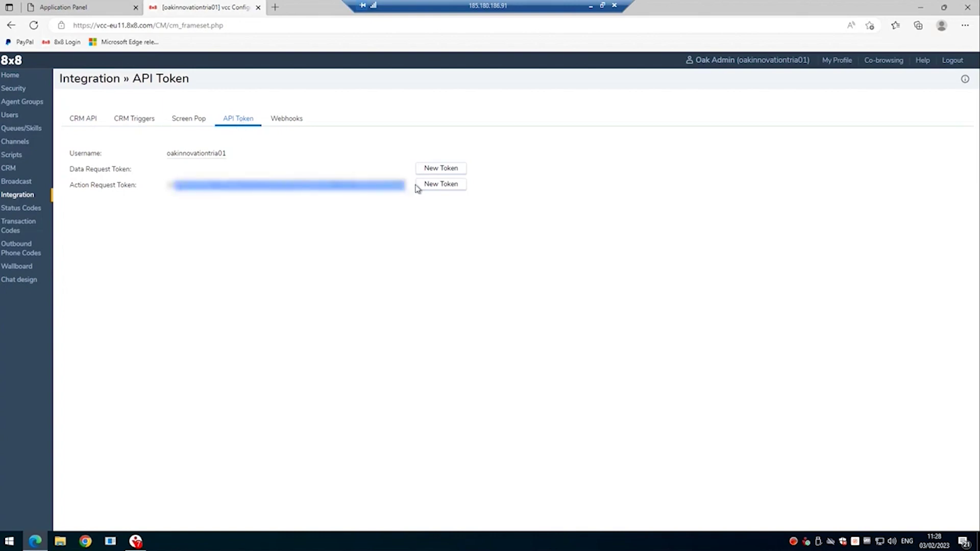
pyautogui.click(358, 262)
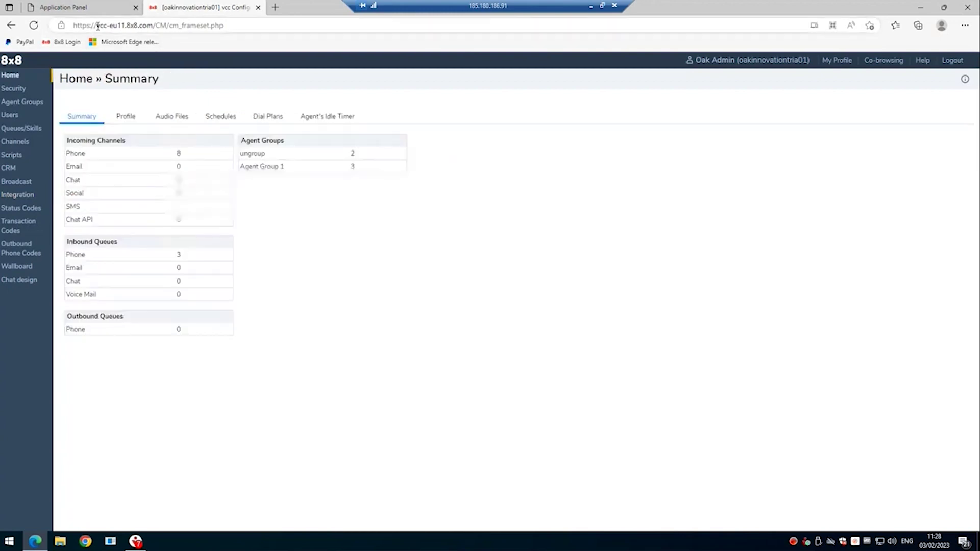
pyautogui.moveTo(98, 26); pyautogui.dragTo(121, 29)
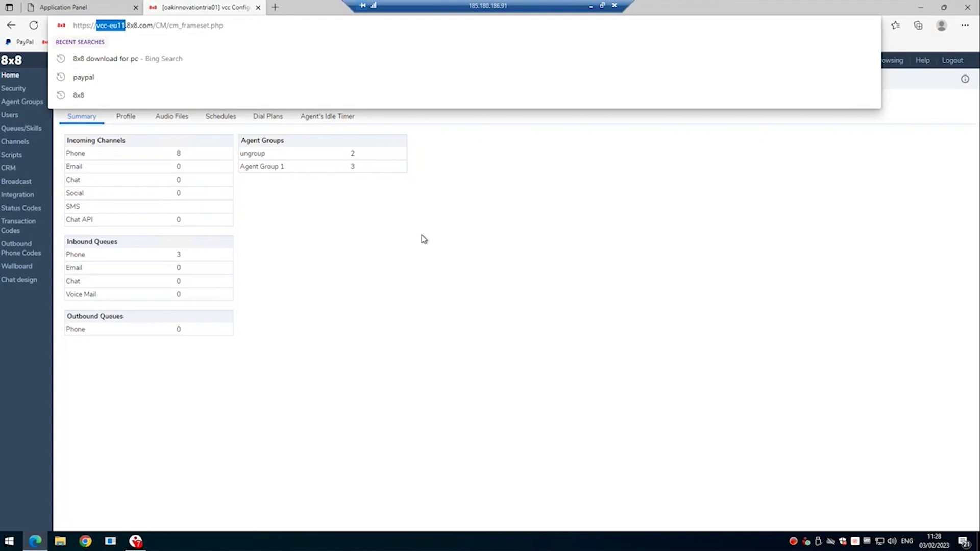
# Step: Locate the tenant name in the tenant's profile settings and highlight it
pyautogui.click(385, 305)
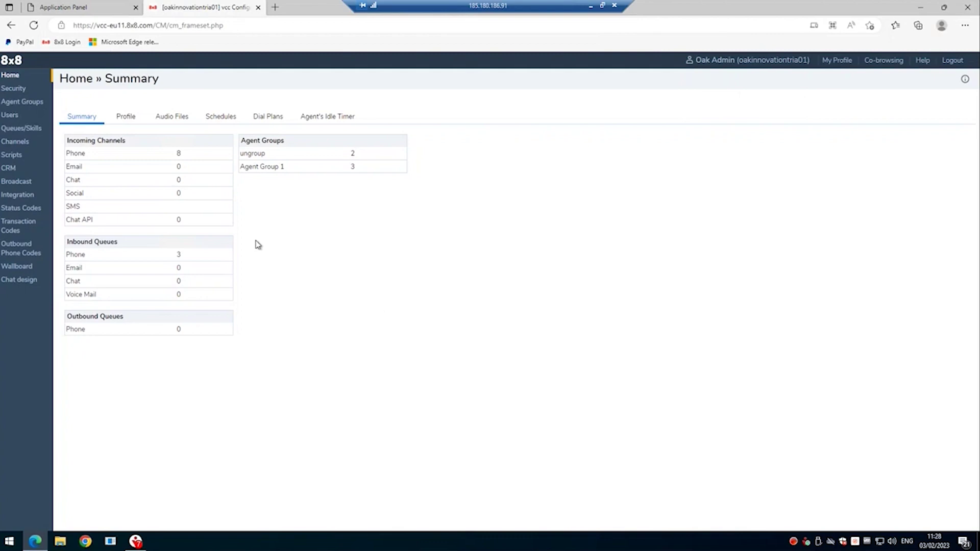
pyautogui.click(11, 75)
pyautogui.click(132, 122)
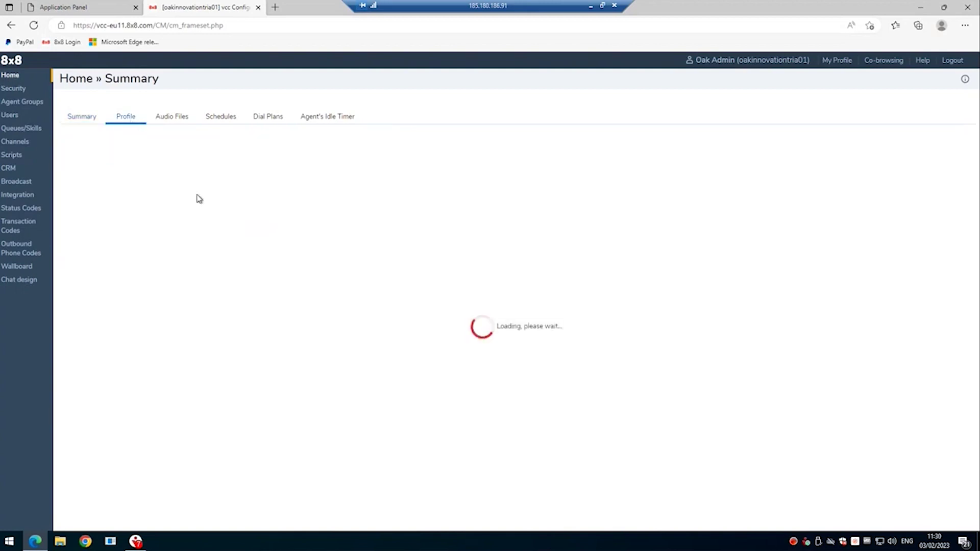
pyautogui.scroll(-3, 197, 192)
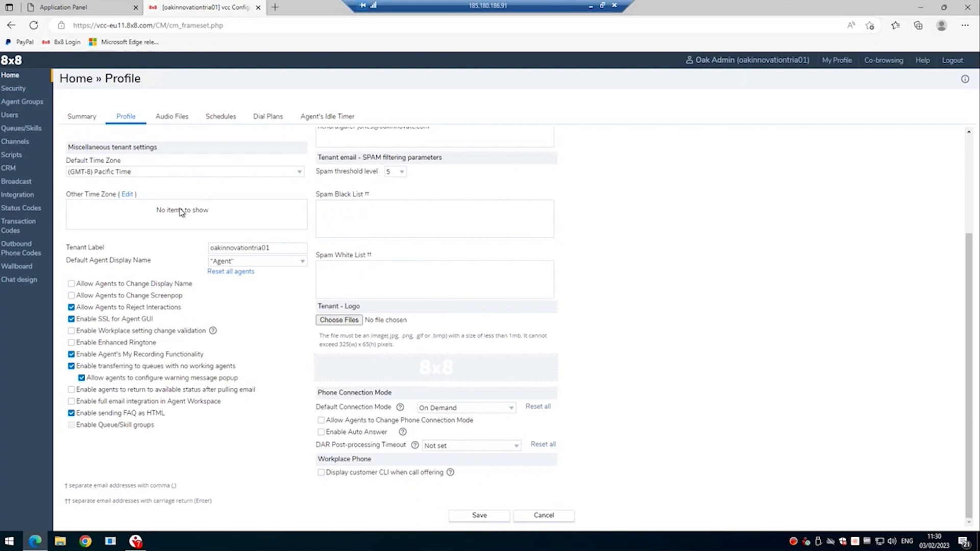
pyautogui.scroll(2, 218, 204)
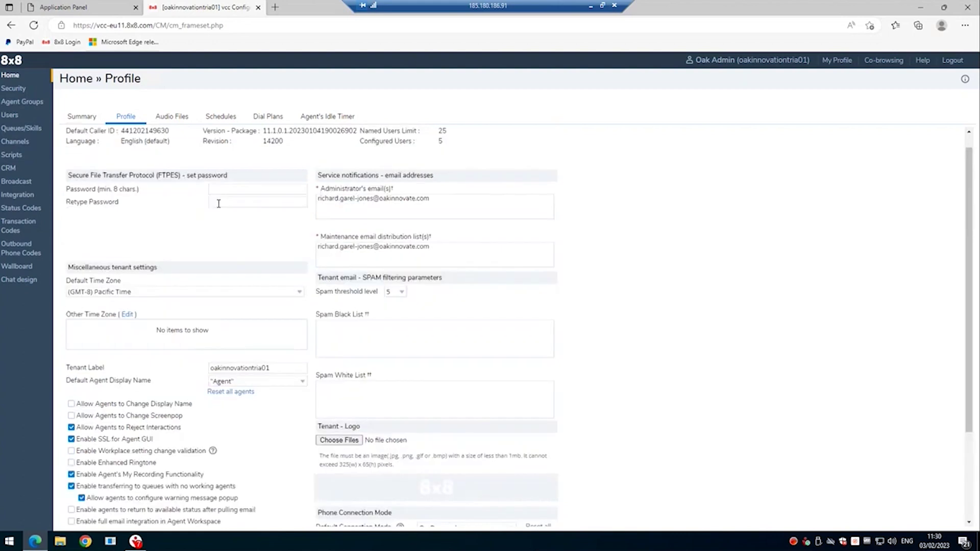
pyautogui.scroll(1, 219, 204)
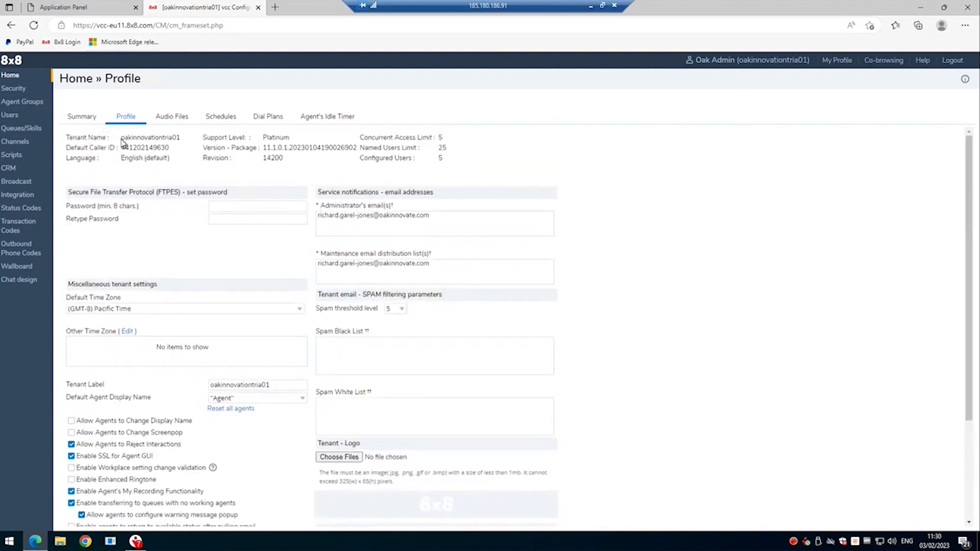
pyautogui.moveTo(122, 142); pyautogui.dragTo(183, 139)
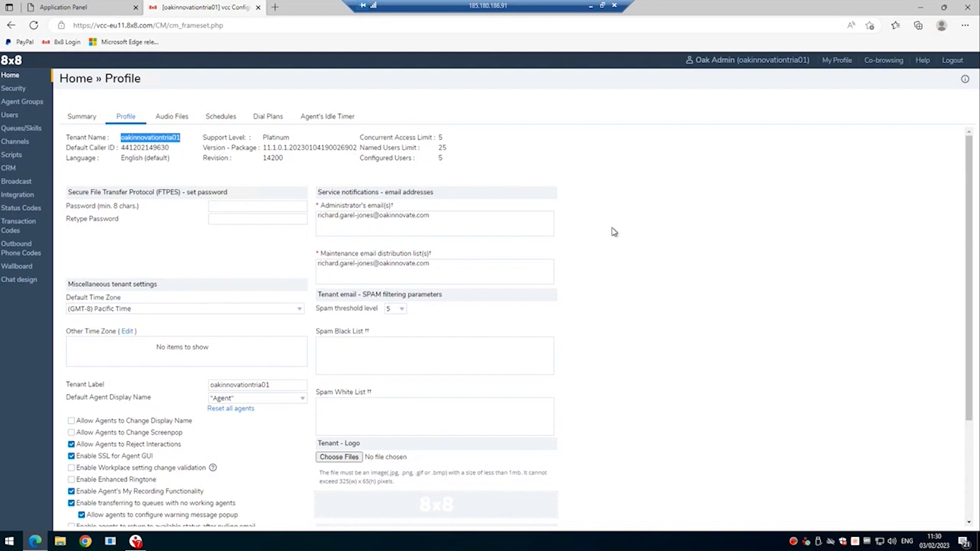
# Step: Open the demo agent's user record, highlight the email address, and return to the home summary
pyautogui.click(11, 119)
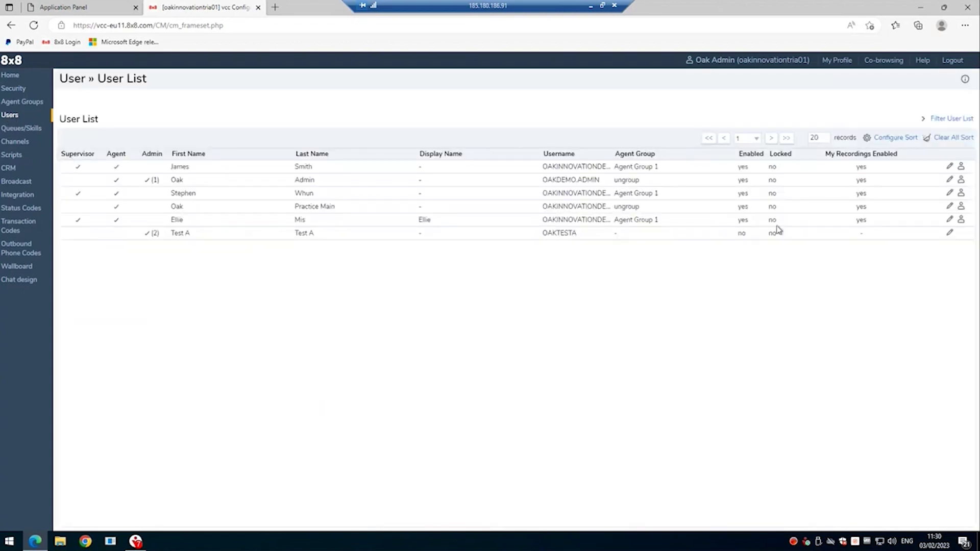
pyautogui.click(949, 219)
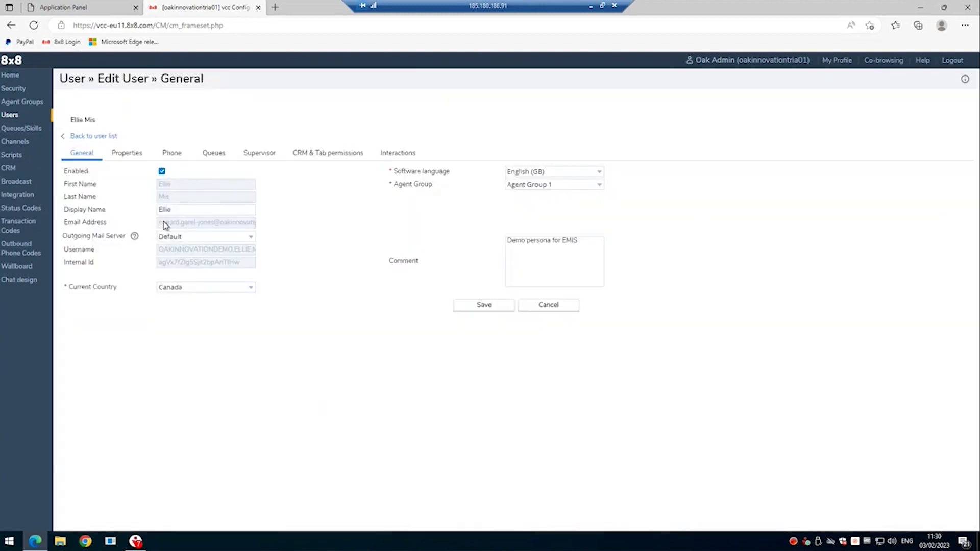
pyautogui.moveTo(159, 225); pyautogui.dragTo(274, 227)
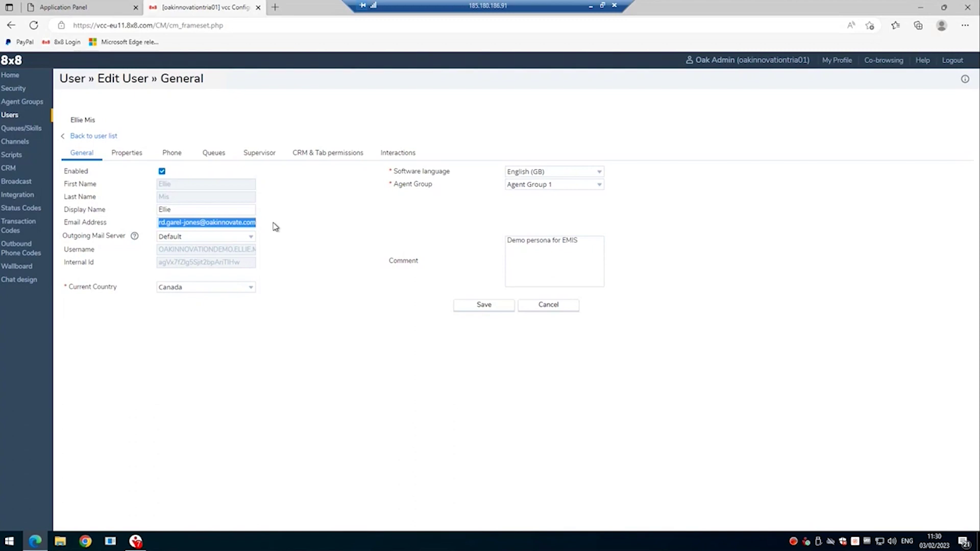
pyautogui.click(330, 295)
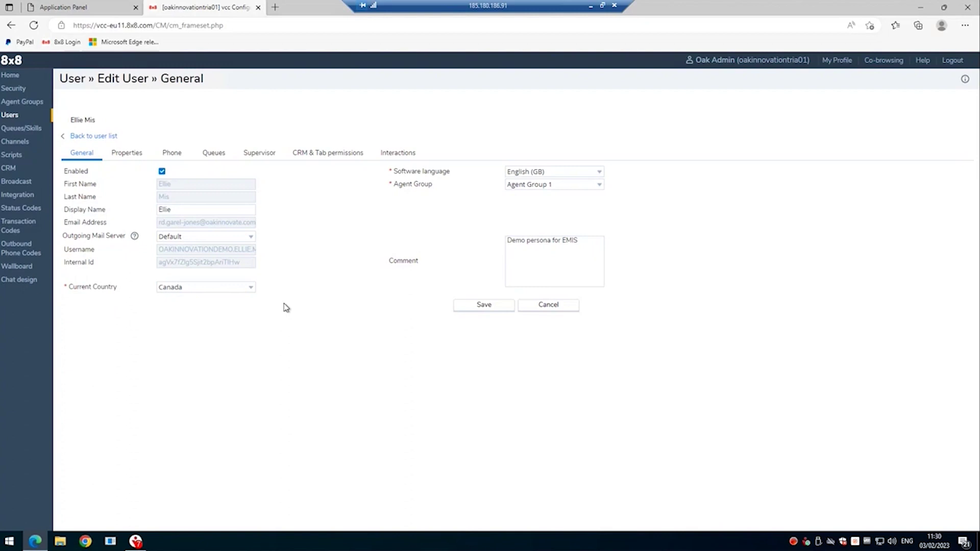
pyautogui.click(9, 75)
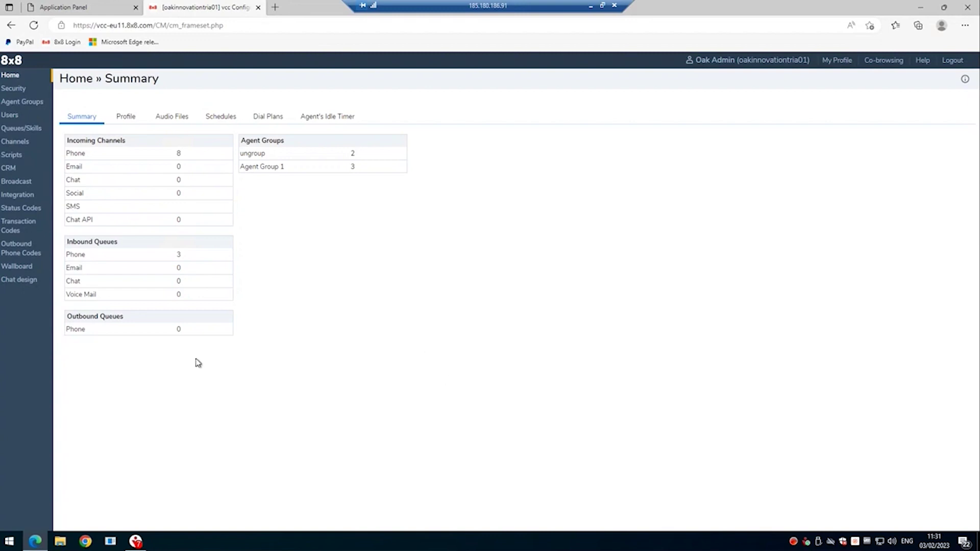
# Step: Open the ClarifyPCIFor8x8 installer from the Downloads folder, cancelling at its security warning and closing the folder
pyautogui.click(60, 542)
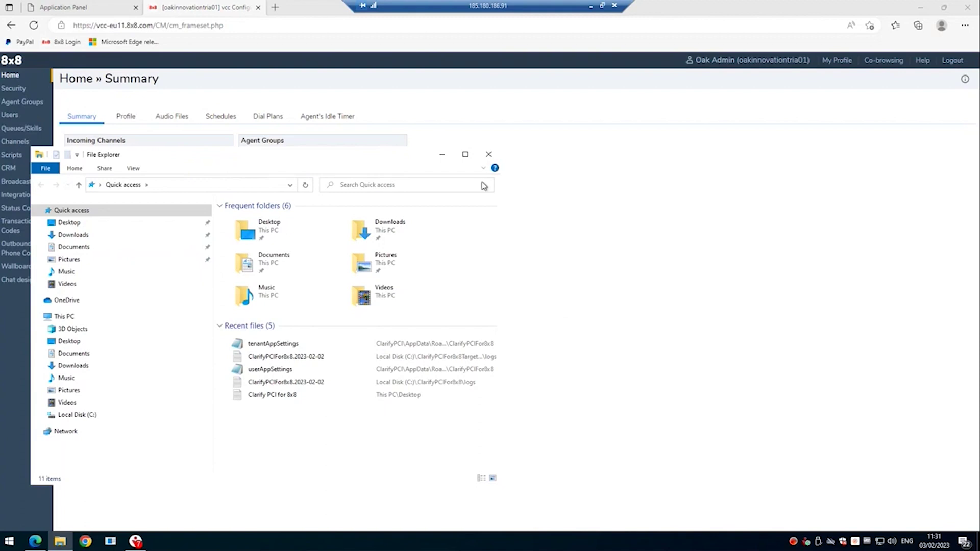
pyautogui.moveTo(211, 158); pyautogui.dragTo(388, 127)
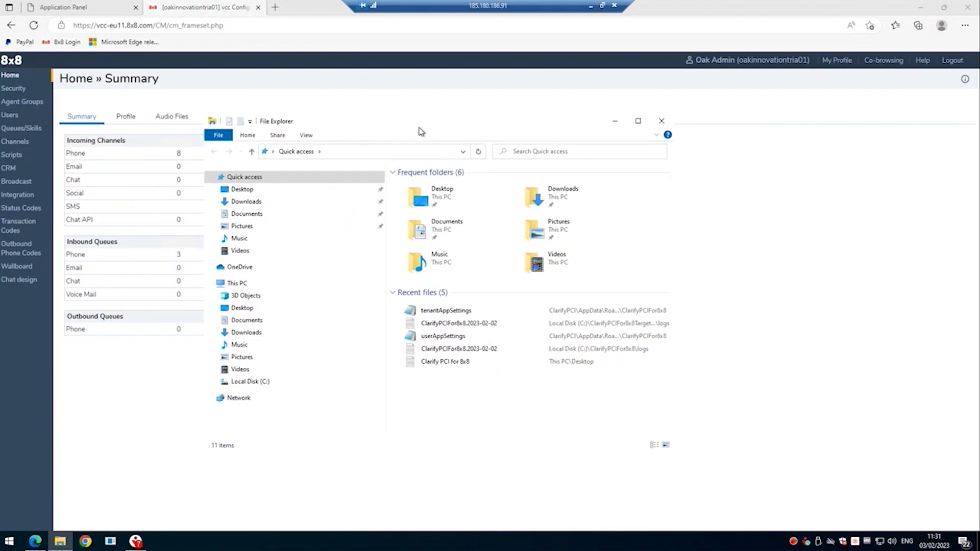
pyautogui.click(250, 202)
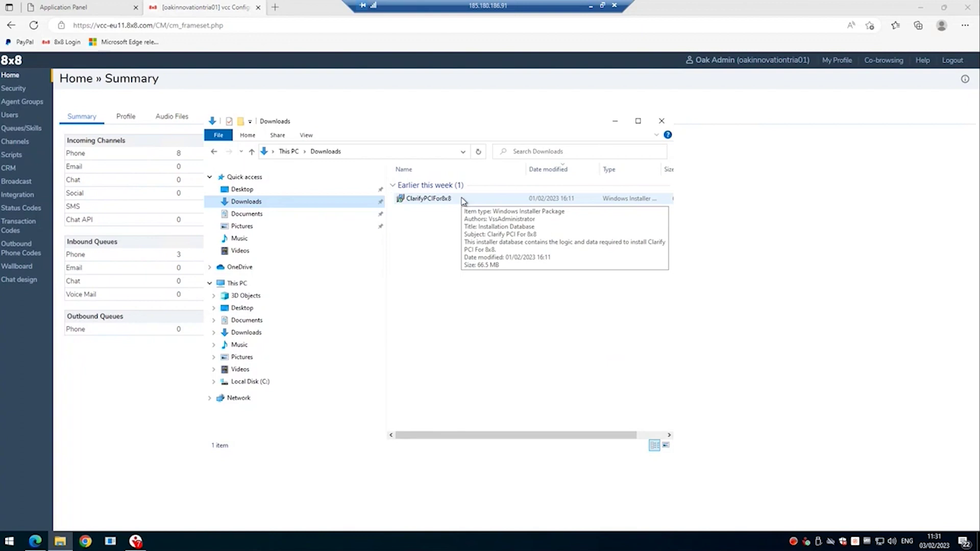
pyautogui.doubleClick(425, 200)
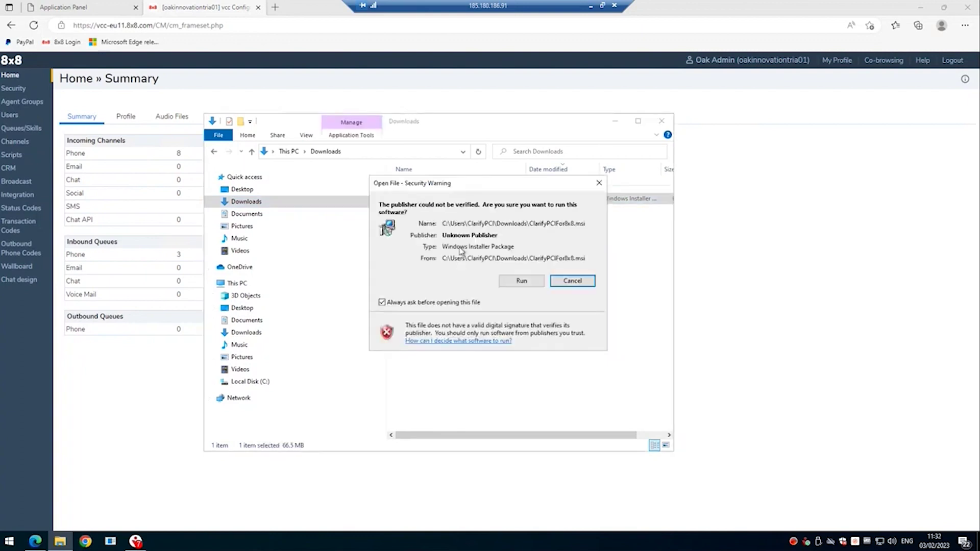
pyautogui.click(577, 282)
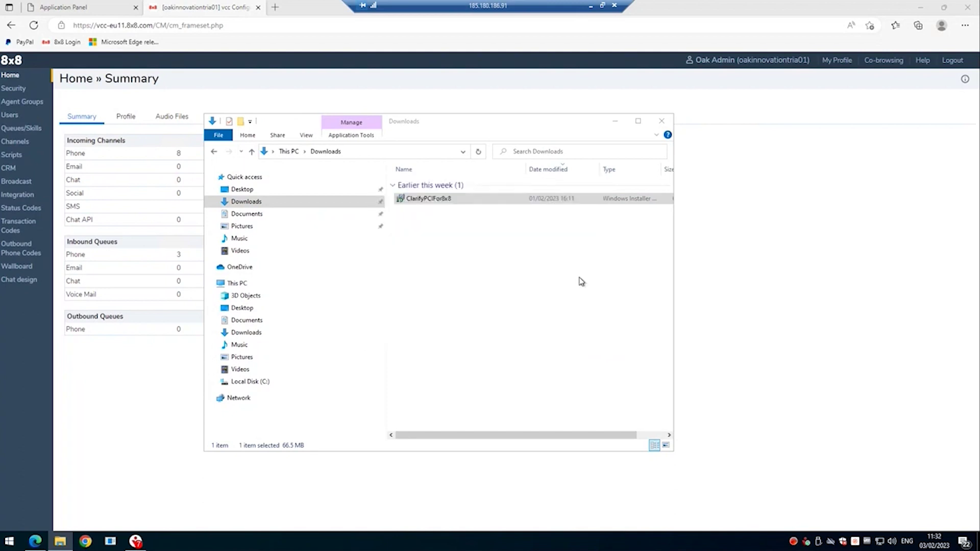
pyautogui.click(657, 128)
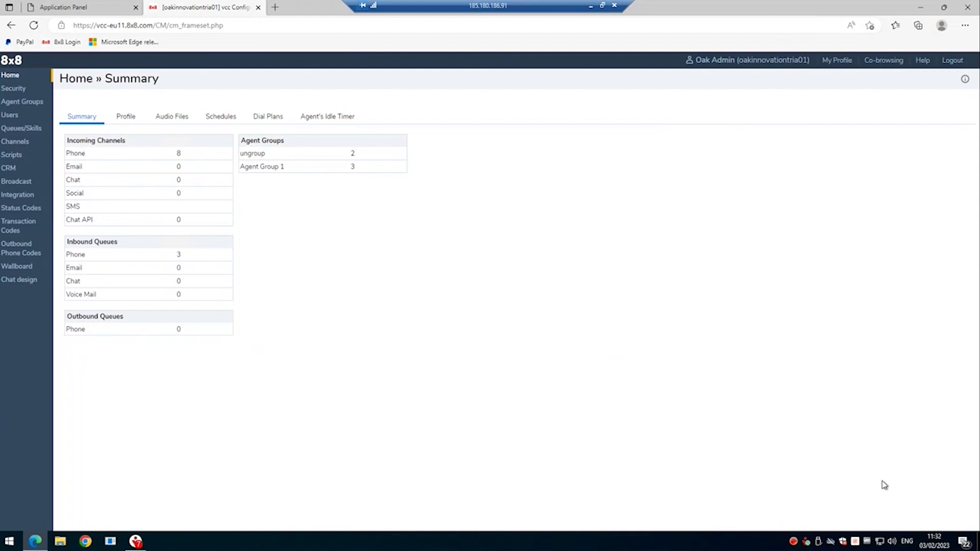
# Step: Close Configuration Manager, log out of the admin account, and submit the demo agent's username on the 8x8 login page
pyautogui.click(258, 7)
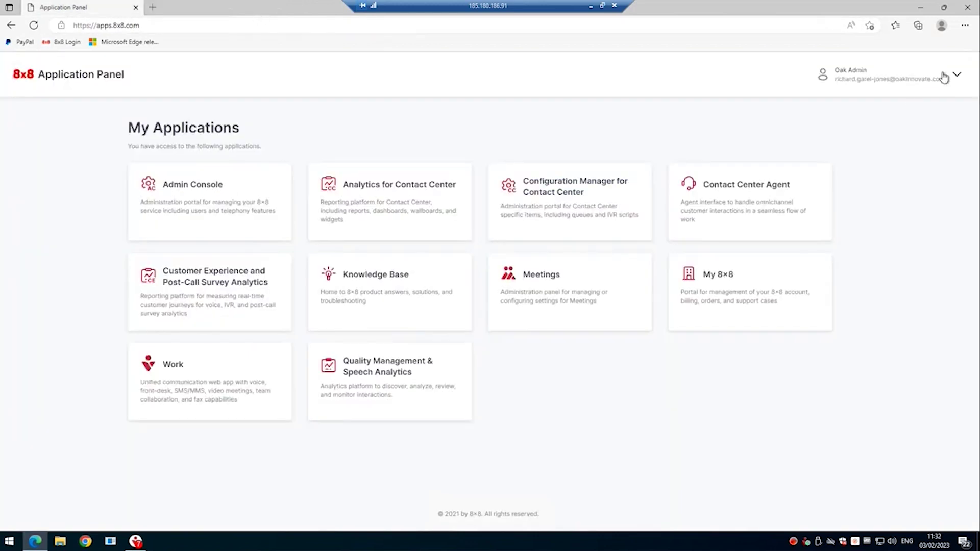
pyautogui.click(944, 75)
pyautogui.click(910, 103)
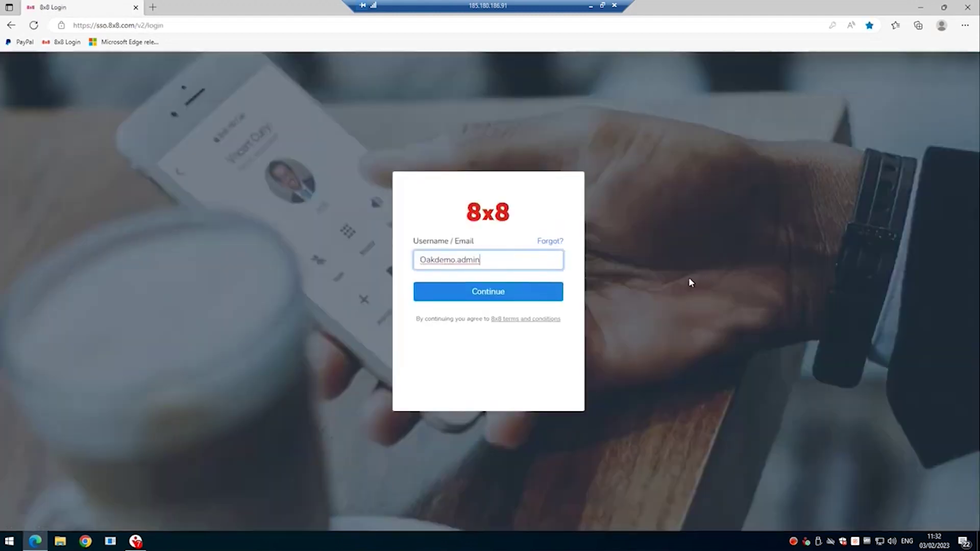
pyautogui.doubleClick(498, 265)
pyautogui.click(460, 314)
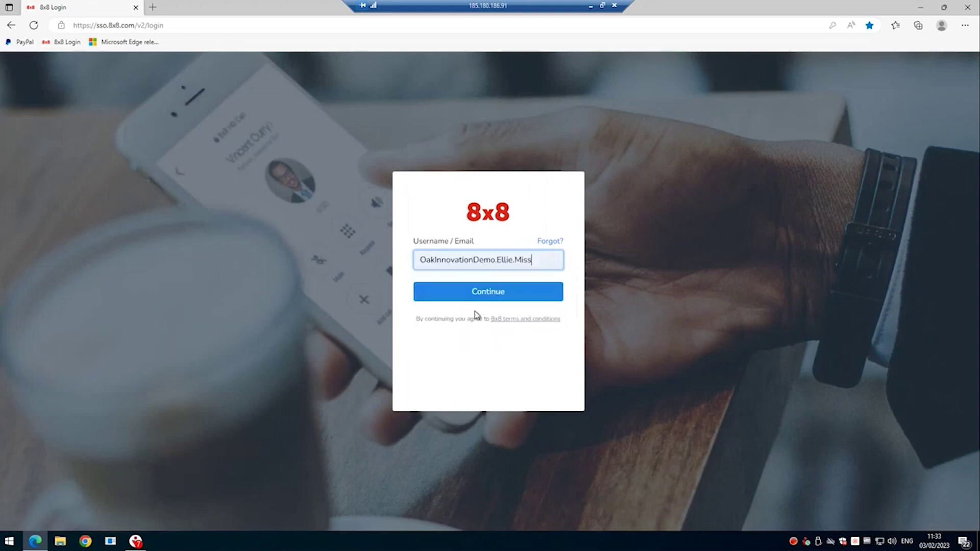
pyautogui.click(491, 293)
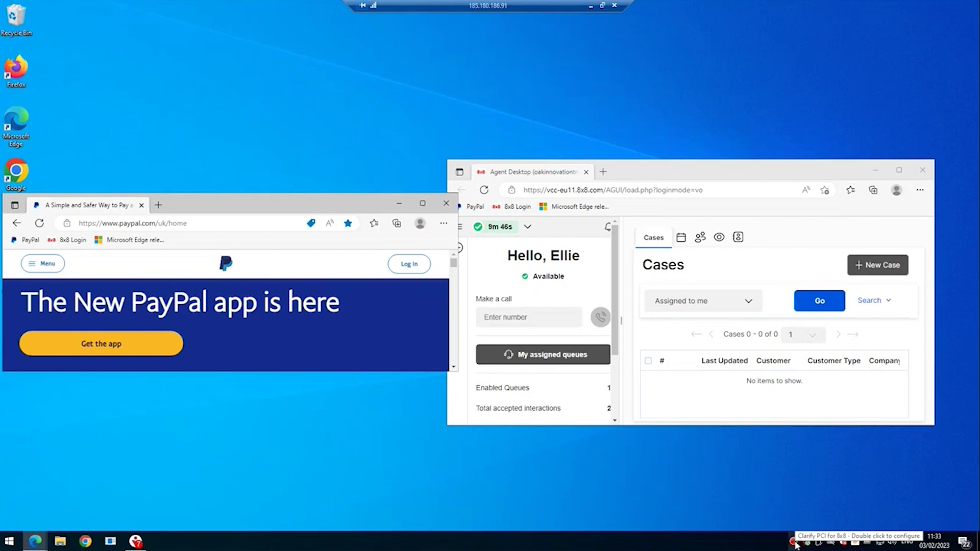
# Step: Open the Clarify PCI for 8x8 configuration to review the tenant, platform, token, email and compliant URL settings
pyautogui.doubleClick(793, 542)
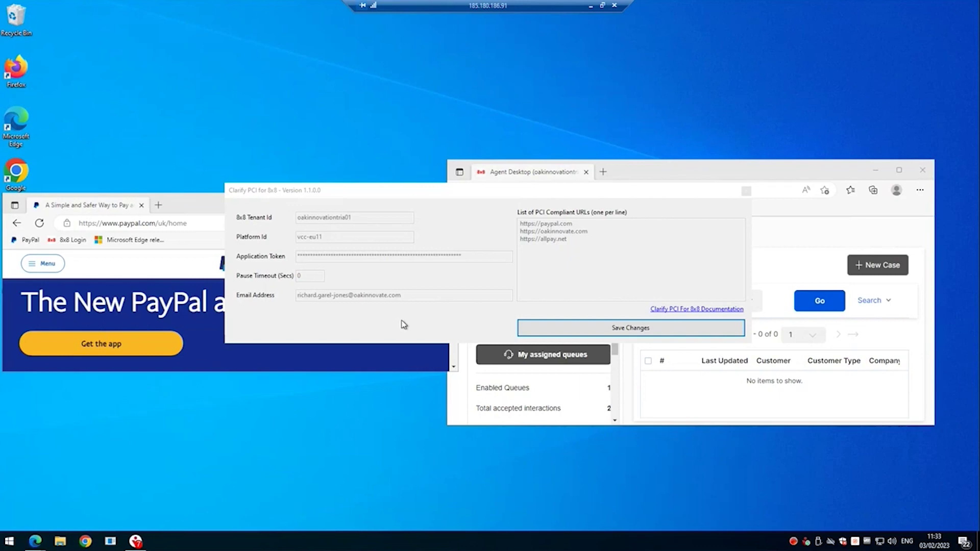
pyautogui.moveTo(427, 191); pyautogui.dragTo(472, 228)
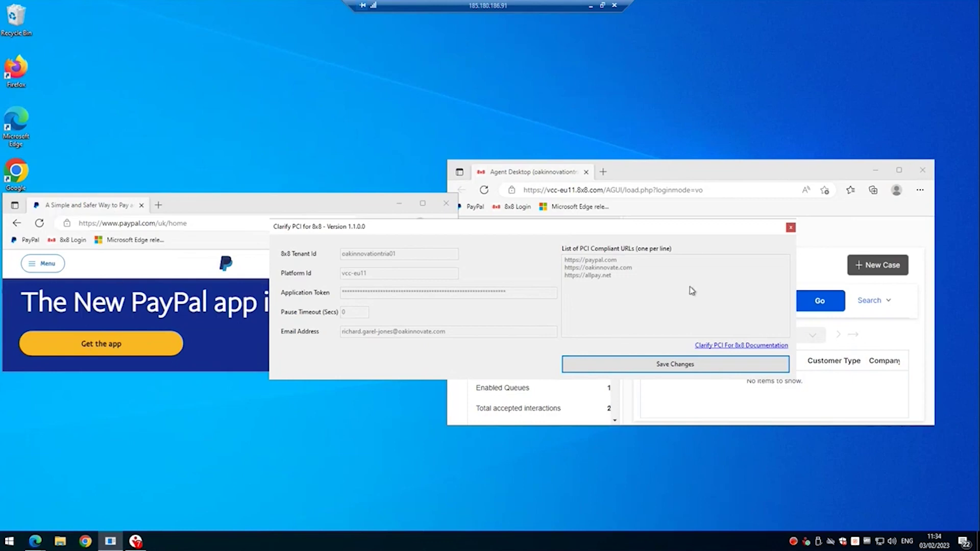
pyautogui.moveTo(668, 233); pyautogui.dragTo(674, 245)
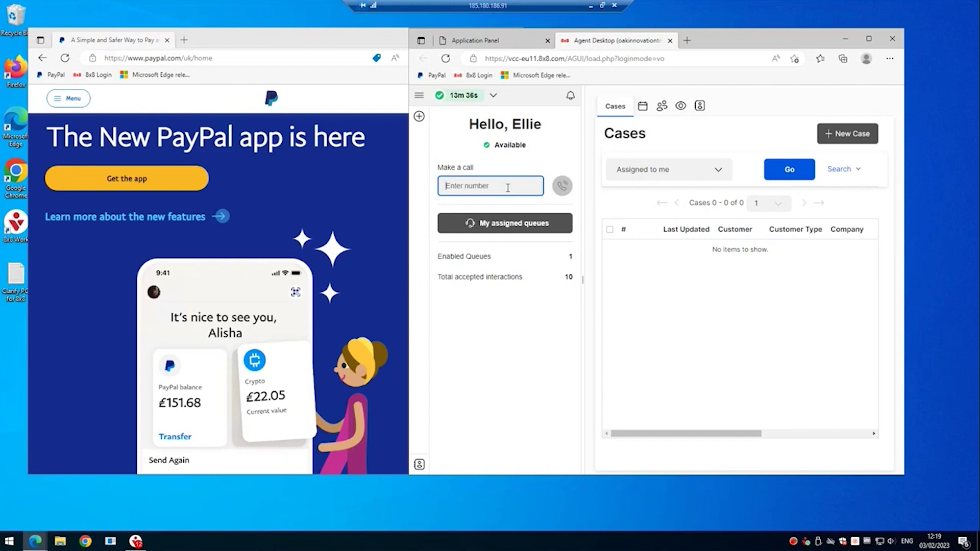
# Step: Call the mobile number from the agent desktop's call history and turn the remote audio volume down to 0
pyautogui.write('077')
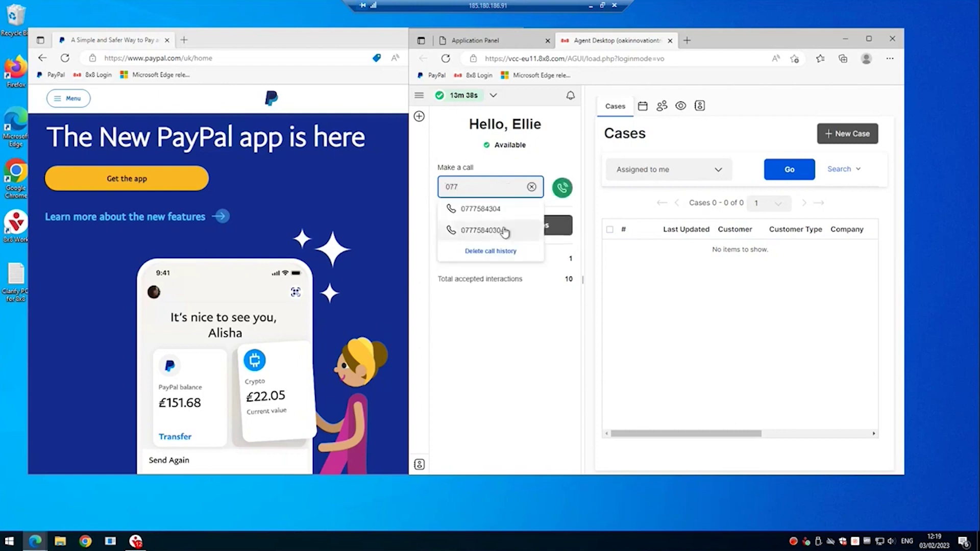
pyautogui.click(503, 230)
pyautogui.press('Return')
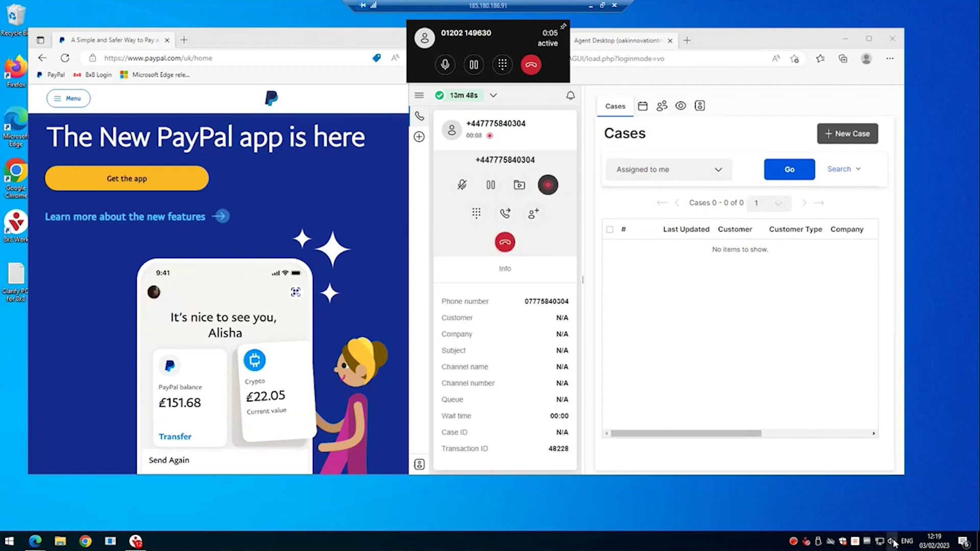
pyautogui.click(842, 539)
pyautogui.moveTo(841, 519); pyautogui.dragTo(829, 518)
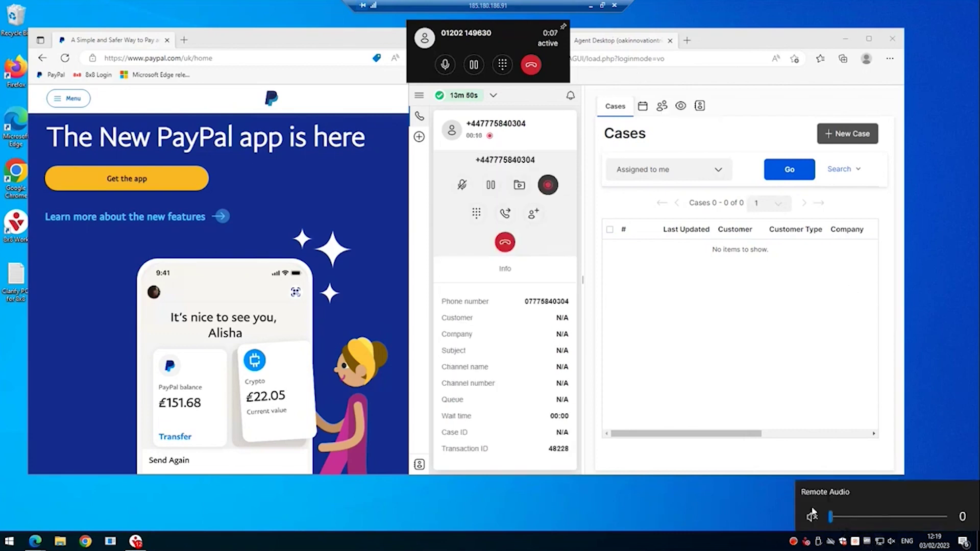
# Step: Bring the PayPal page into focus during the call, switch it to the Microsoft Edge release schedule, and close that window
pyautogui.click(225, 44)
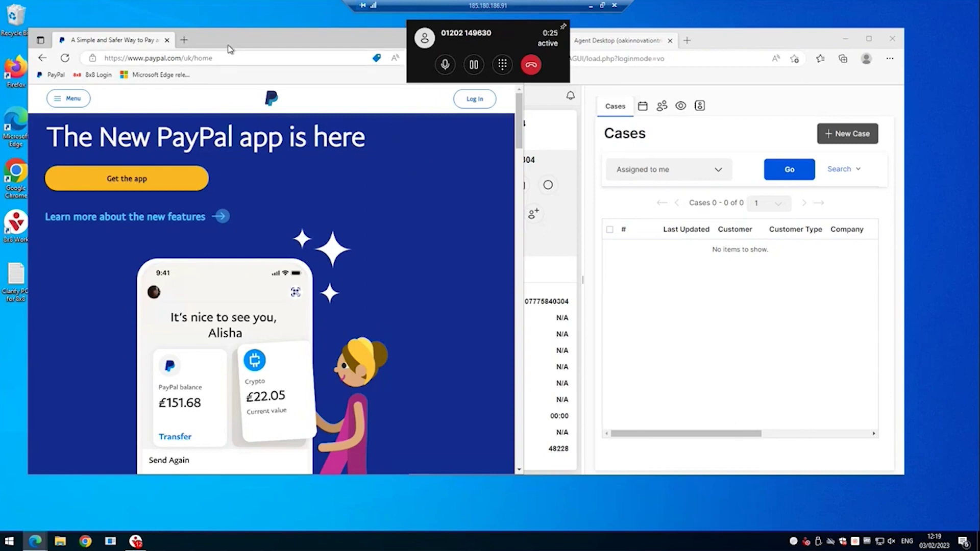
pyautogui.moveTo(227, 50); pyautogui.dragTo(311, 101)
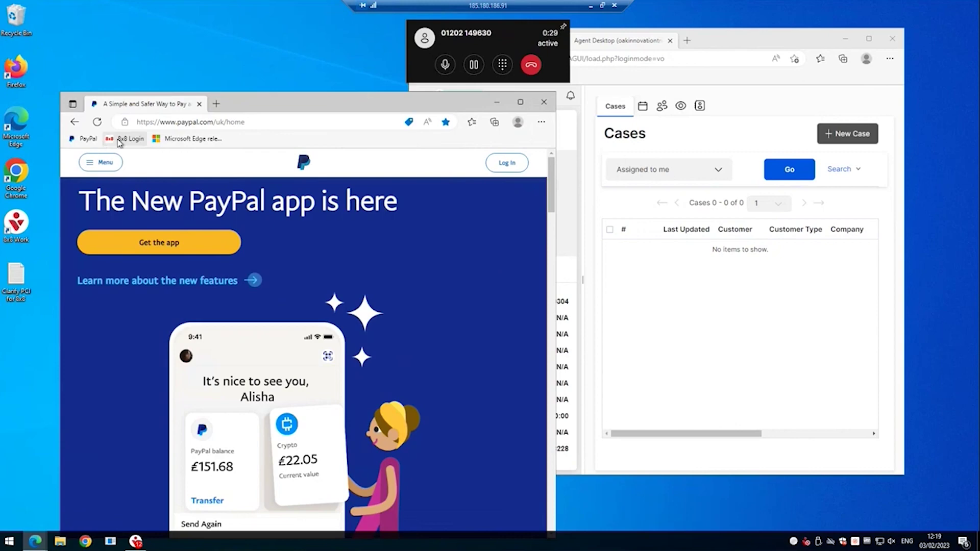
pyautogui.click(194, 139)
pyautogui.moveTo(237, 108); pyautogui.dragTo(131, 37)
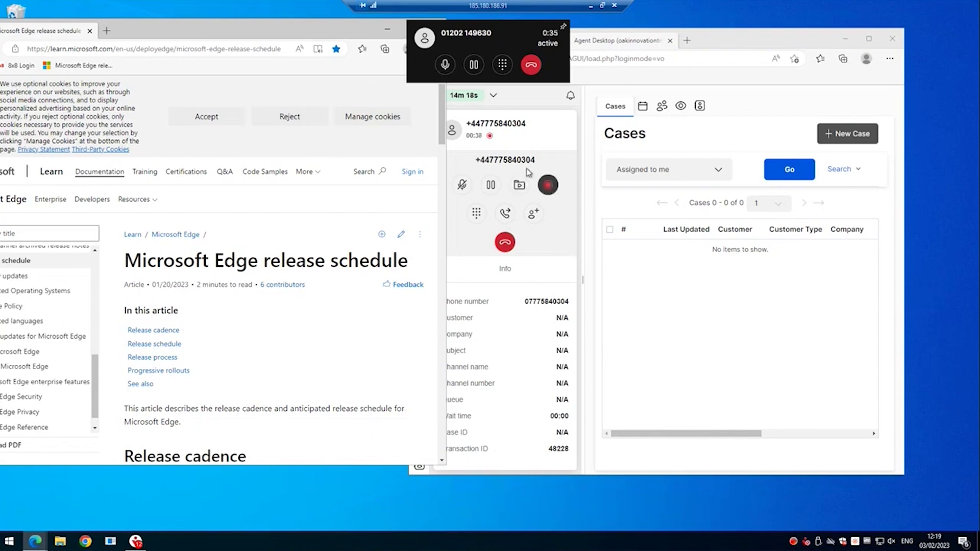
pyautogui.moveTo(255, 31); pyautogui.dragTo(196, 132)
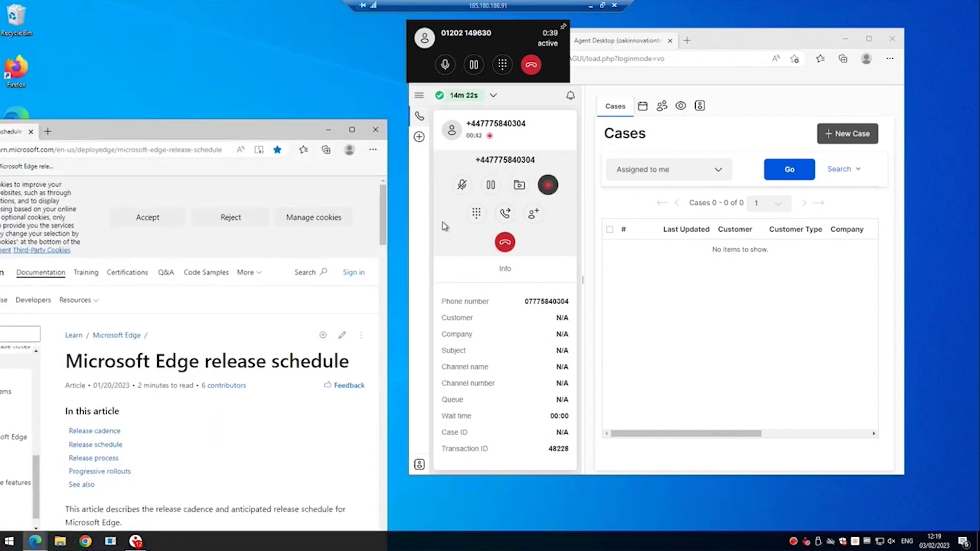
pyautogui.click(376, 130)
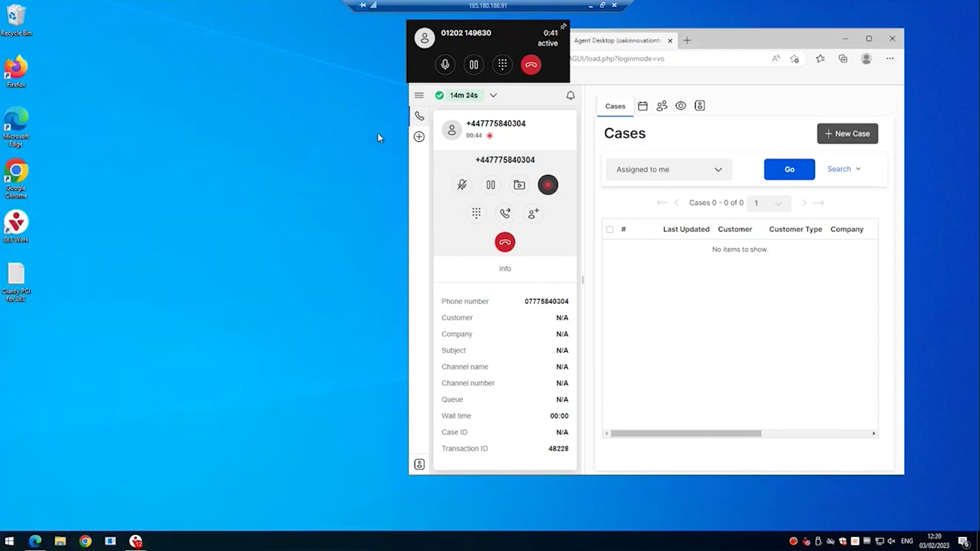
# Step: End the active call and open the 8x8 login page in a new, maximized Microsoft Edge window
pyautogui.click(528, 68)
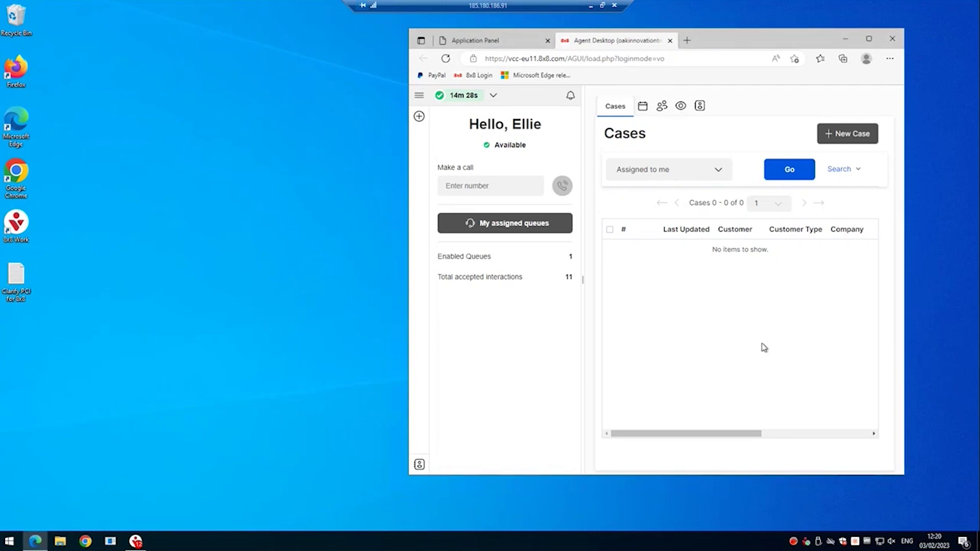
pyautogui.doubleClick(21, 132)
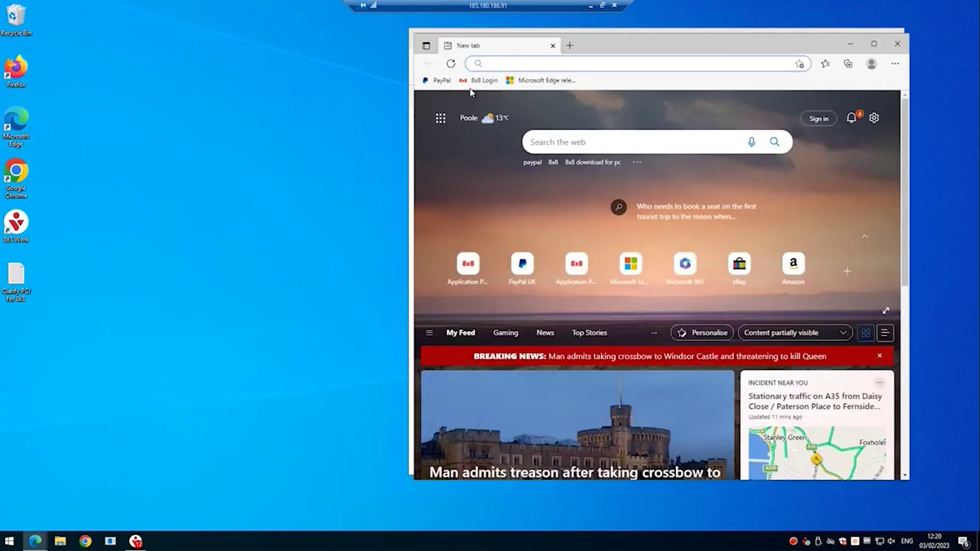
pyautogui.click(478, 84)
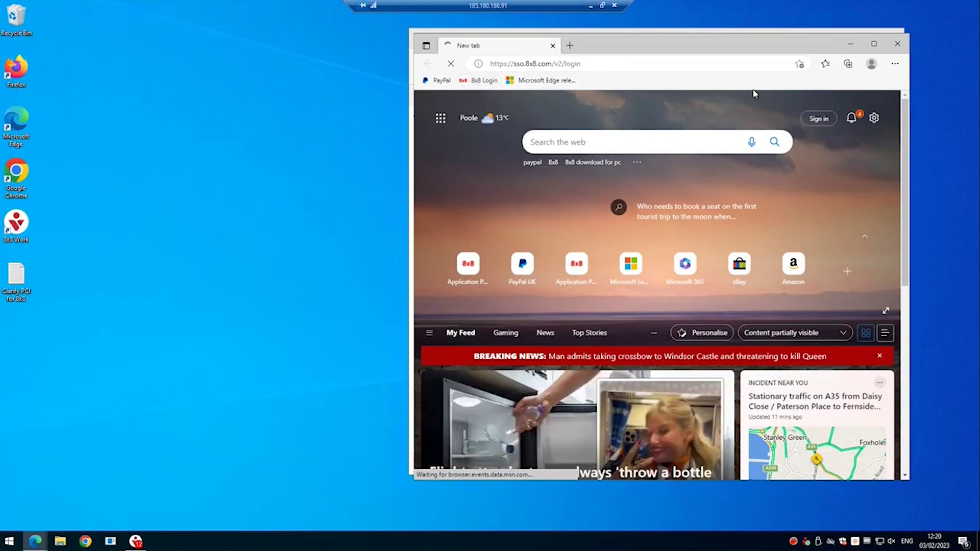
pyautogui.click(874, 44)
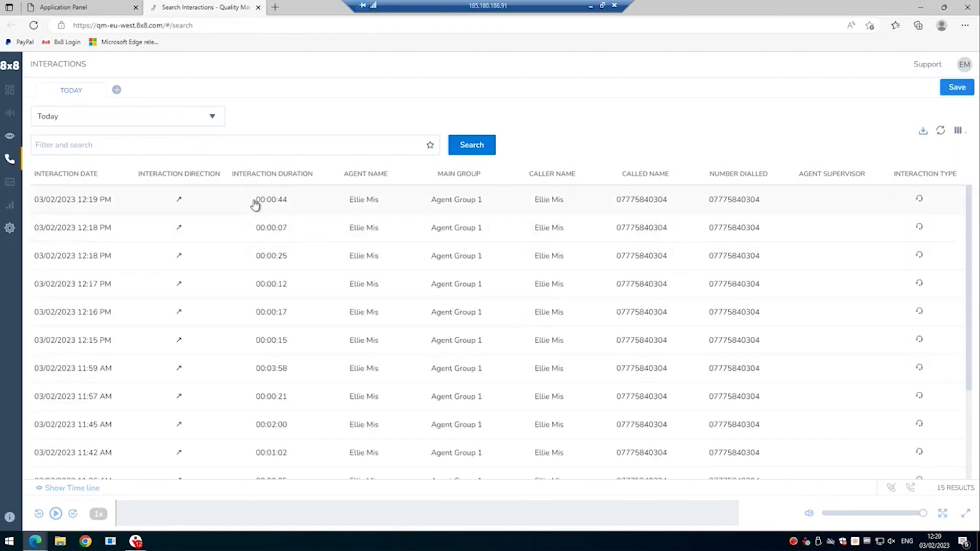
# Step: Open the 12:19 PM interaction in the 8x8 interactions list and play its recording from the first stretch of speech
pyautogui.click(255, 206)
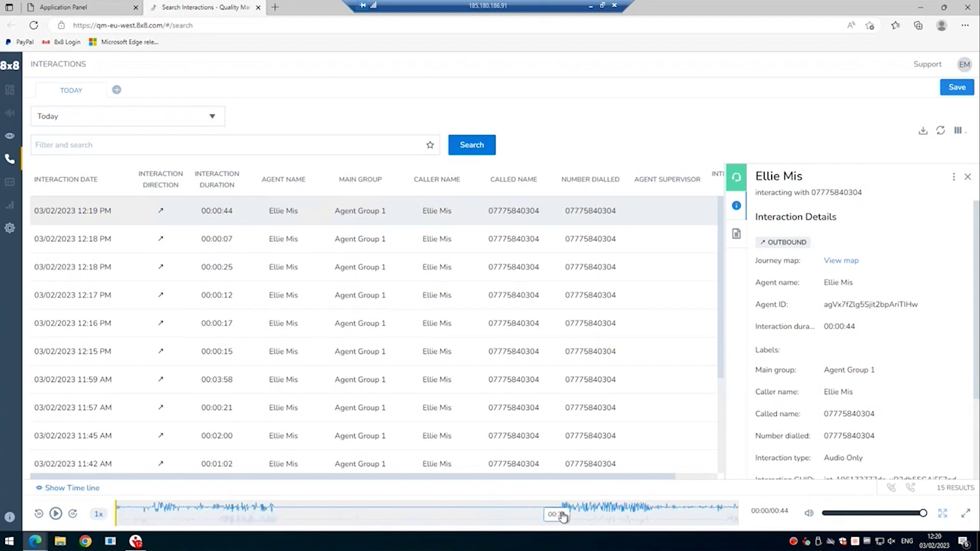
pyautogui.click(260, 510)
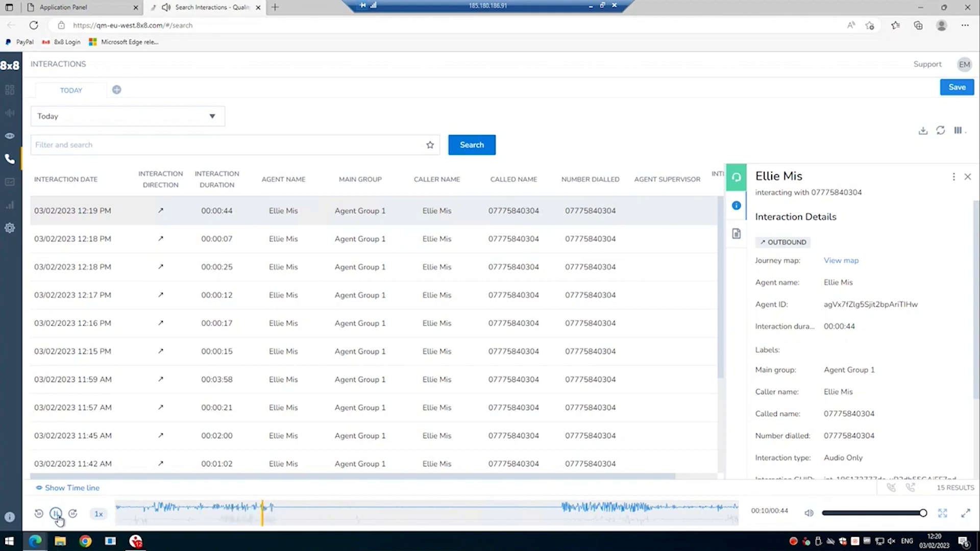
pyautogui.click(223, 513)
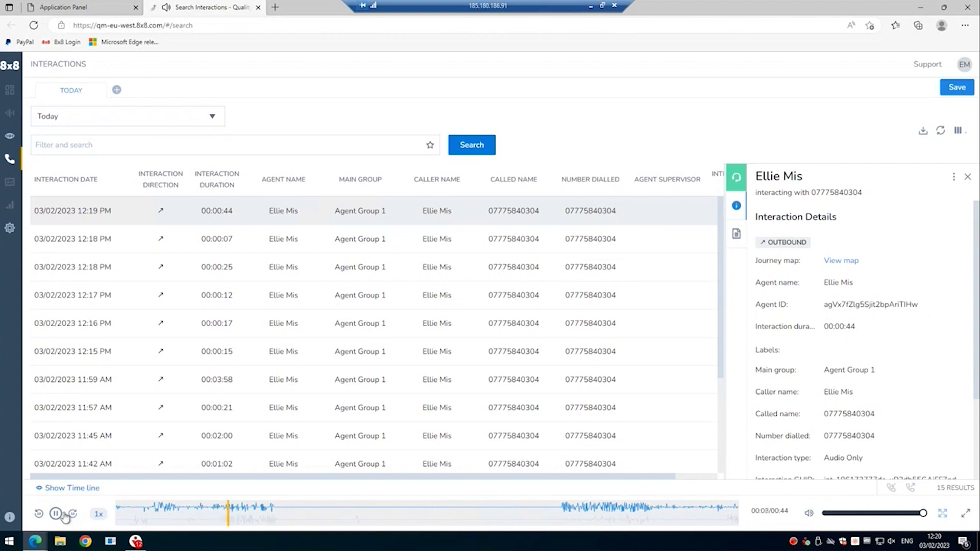
# Step: Turn the remote audio volume back up and replay the call recording from about 8 seconds
pyautogui.click(891, 541)
pyautogui.moveTo(911, 516); pyautogui.dragTo(945, 517)
pyautogui.click(227, 507)
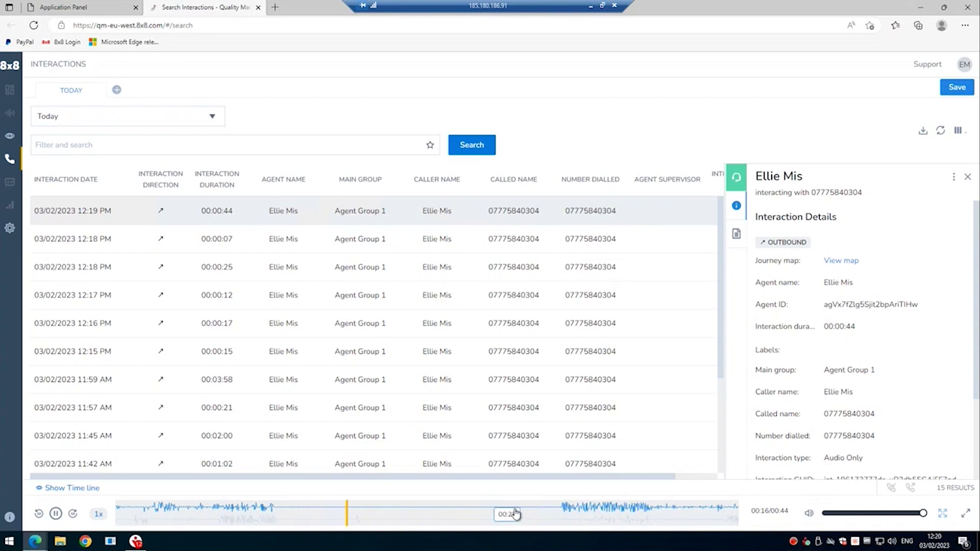
# Step: Play the recording from just before the second stretch of speech, pause it, and close the interactions window
pyautogui.click(533, 515)
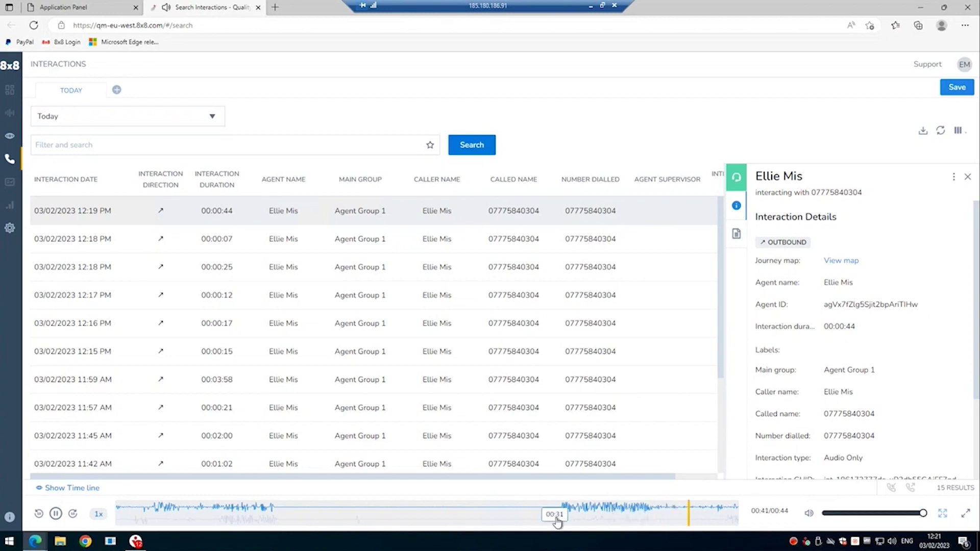
pyautogui.click(56, 513)
pyautogui.click(967, 9)
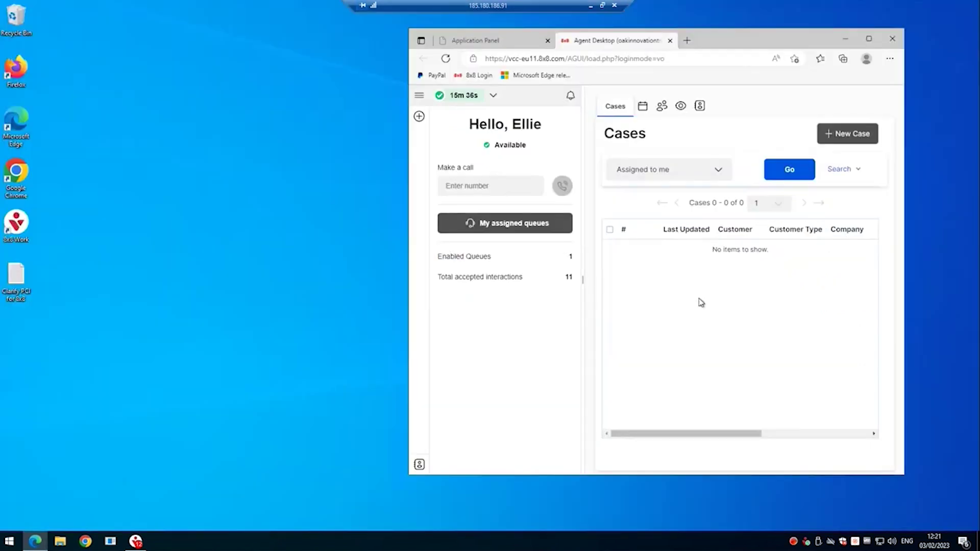